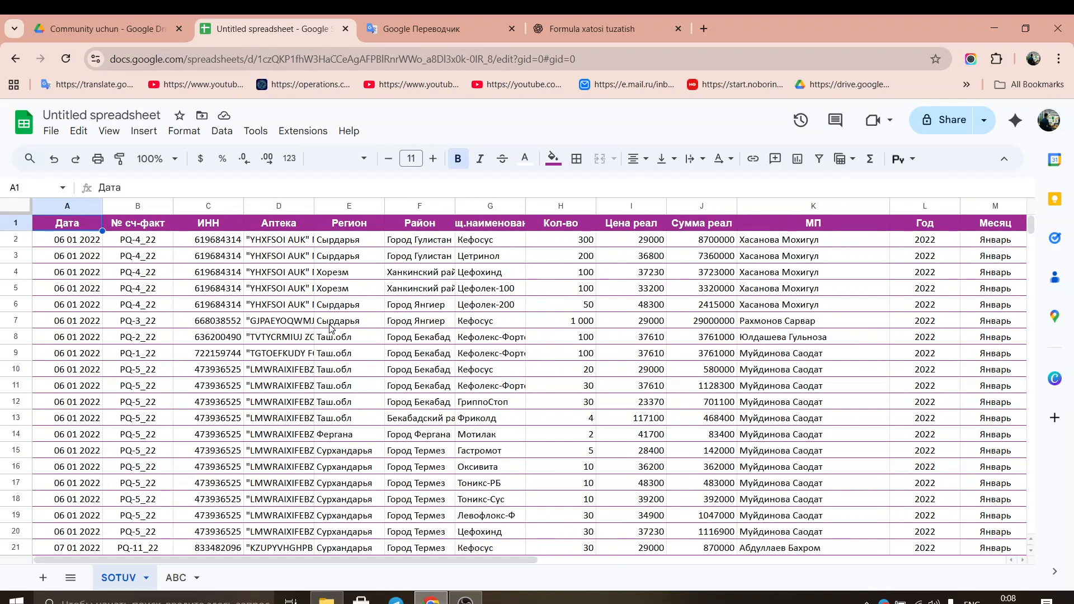
- From the ABC sheet, create a pivot table on a new sheet using the data range SOTUV!A1:M20683
left_click(190, 579)
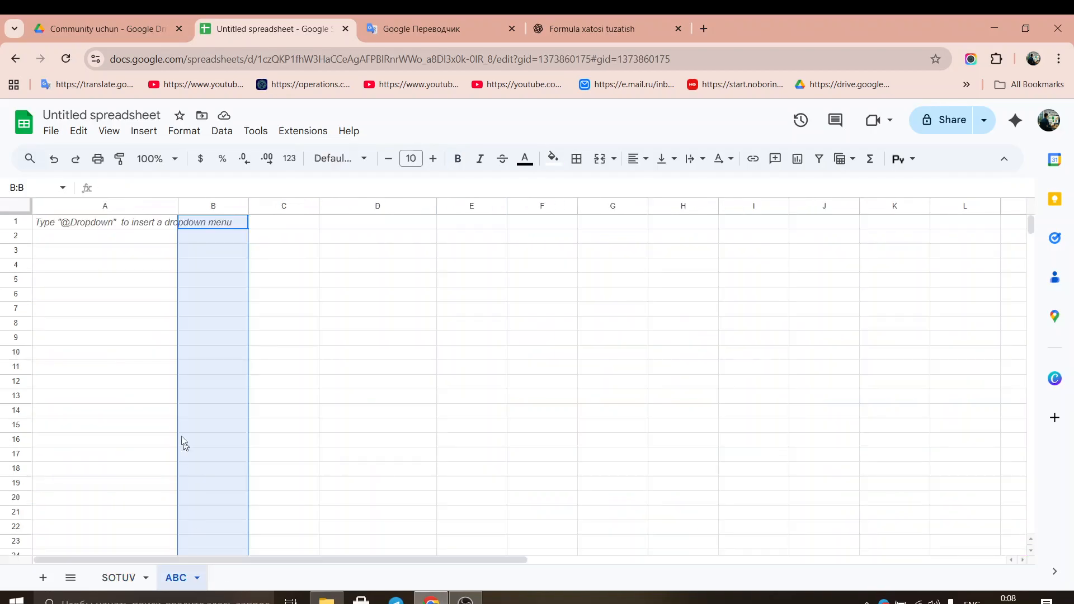
left_click(116, 228)
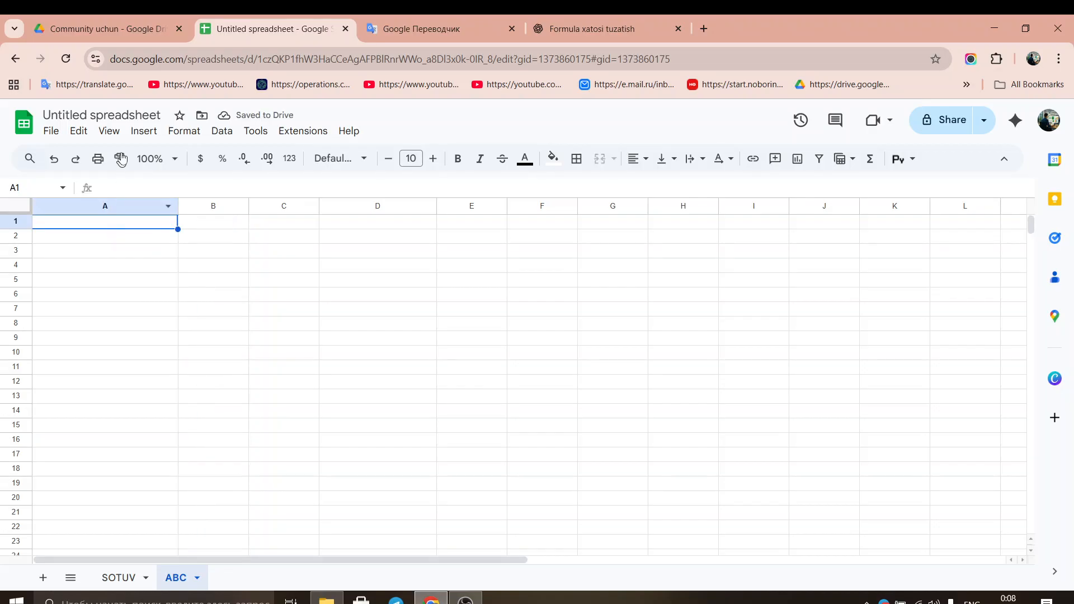
left_click(144, 131)
left_click(217, 320)
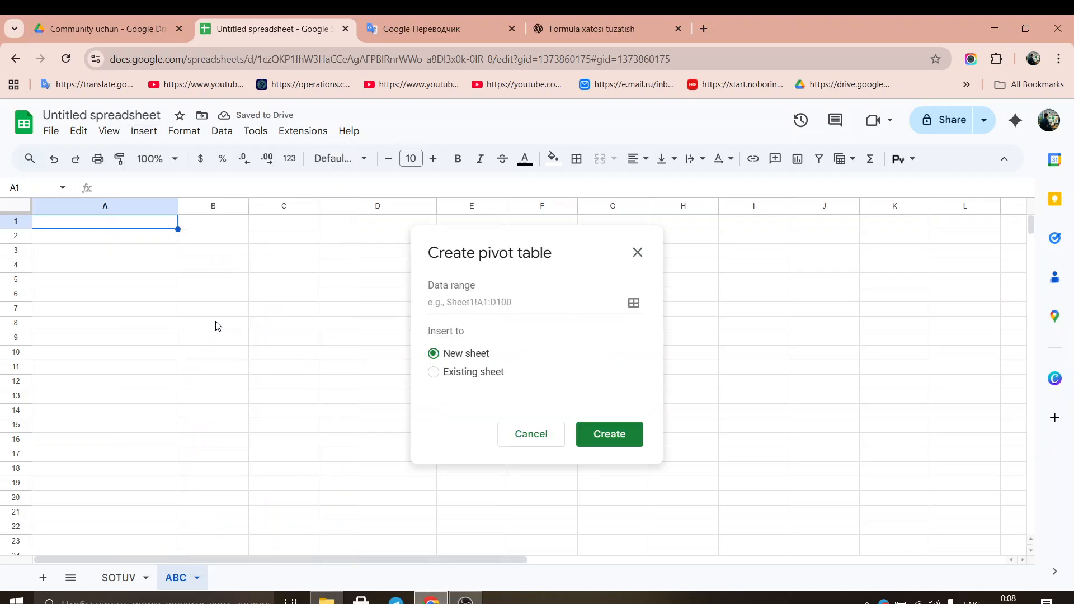
left_click(633, 303)
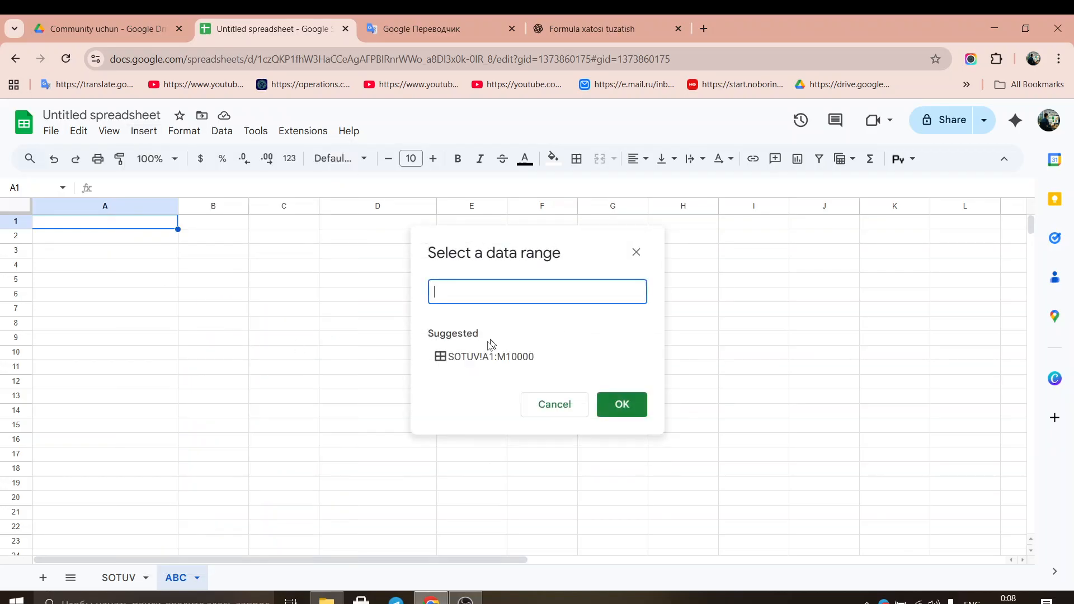
left_click(486, 362)
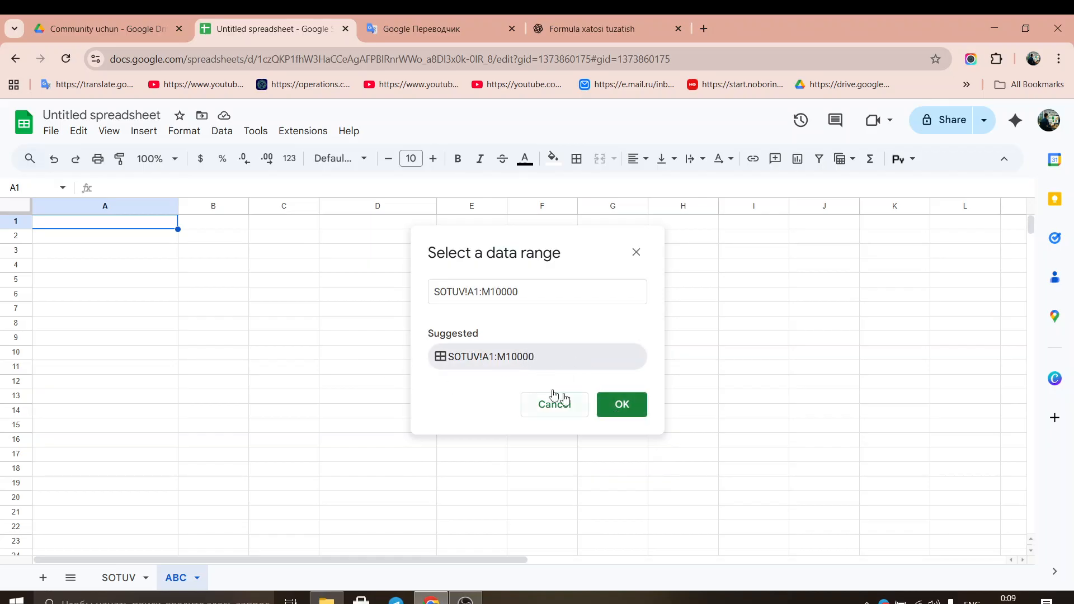
left_click(624, 410)
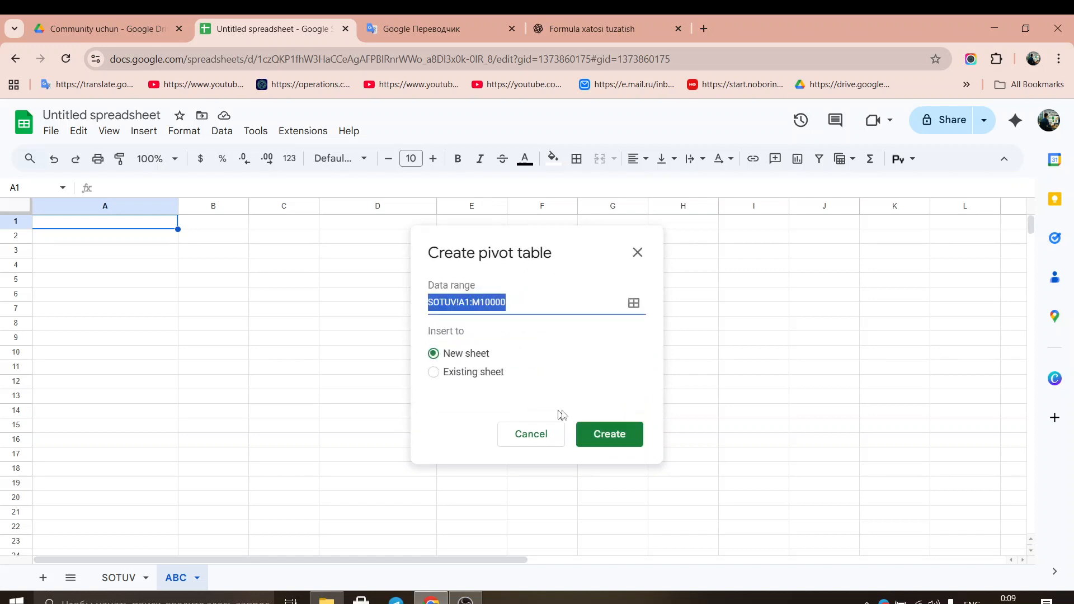
left_click(507, 303)
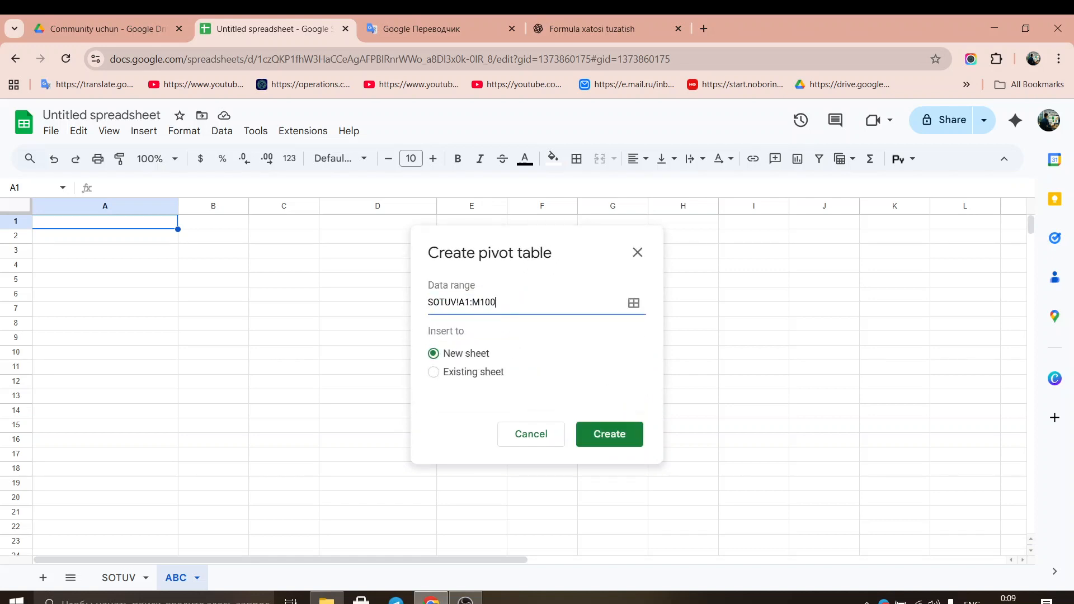
left_click(603, 433)
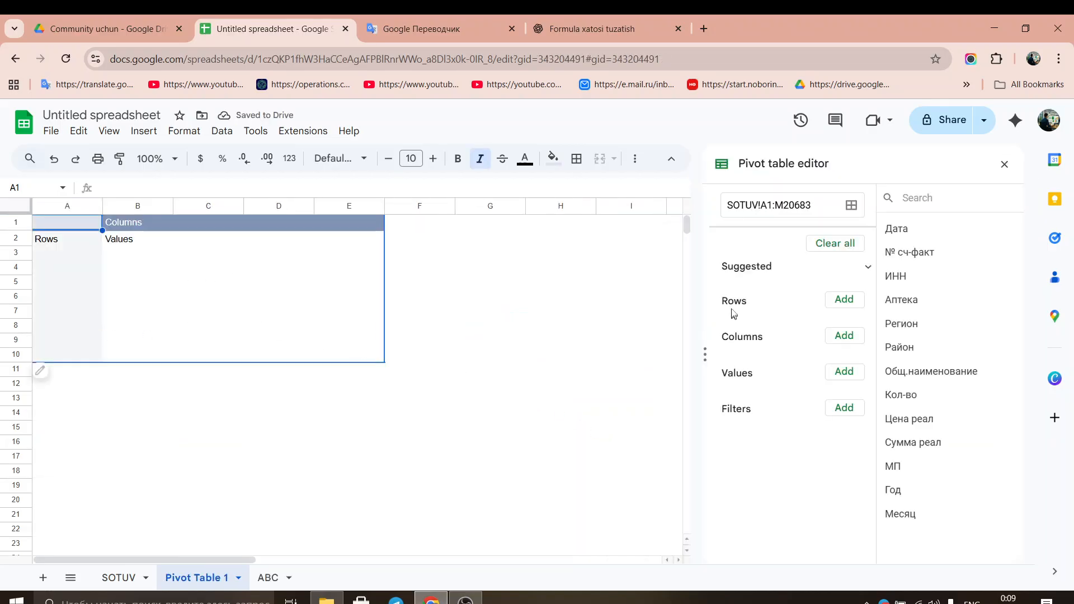
- Add Общ.наименование as the pivot table's row field and turn off its totals
left_click(839, 304)
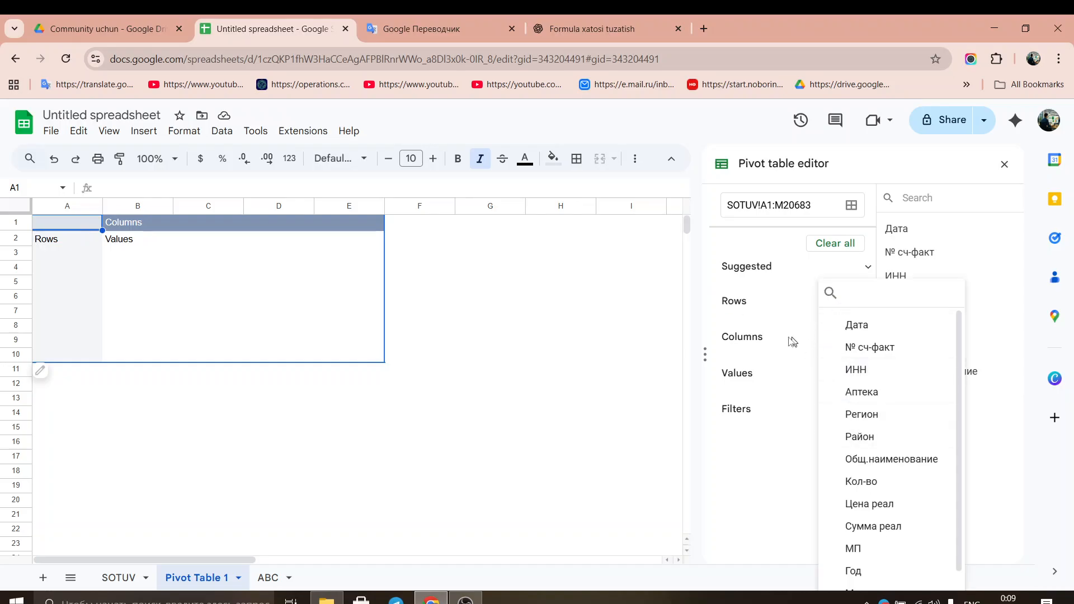
scroll(904, 504, "down", 1)
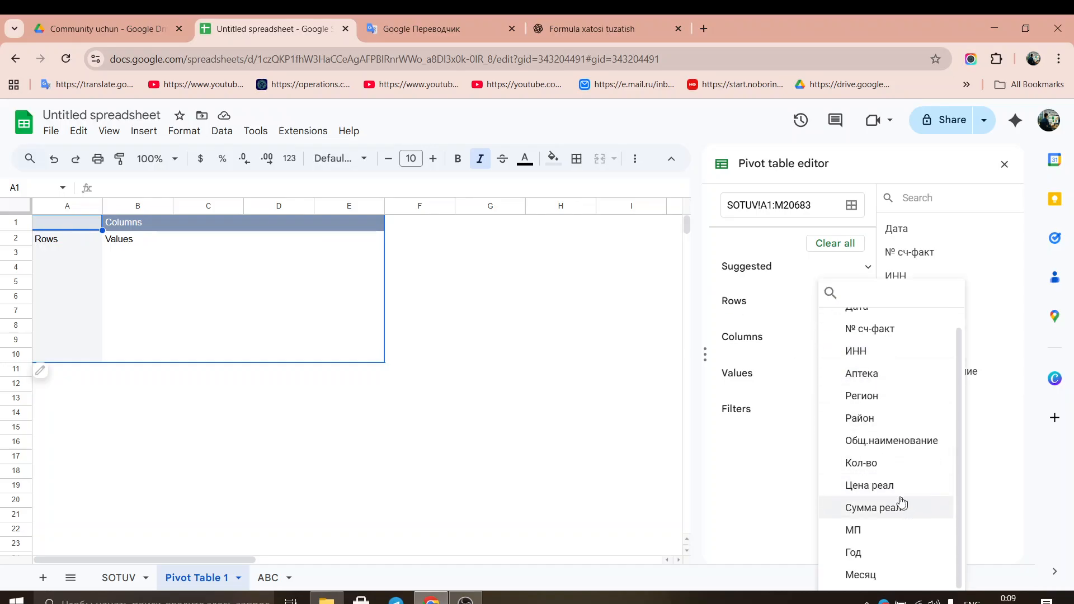
left_click(873, 448)
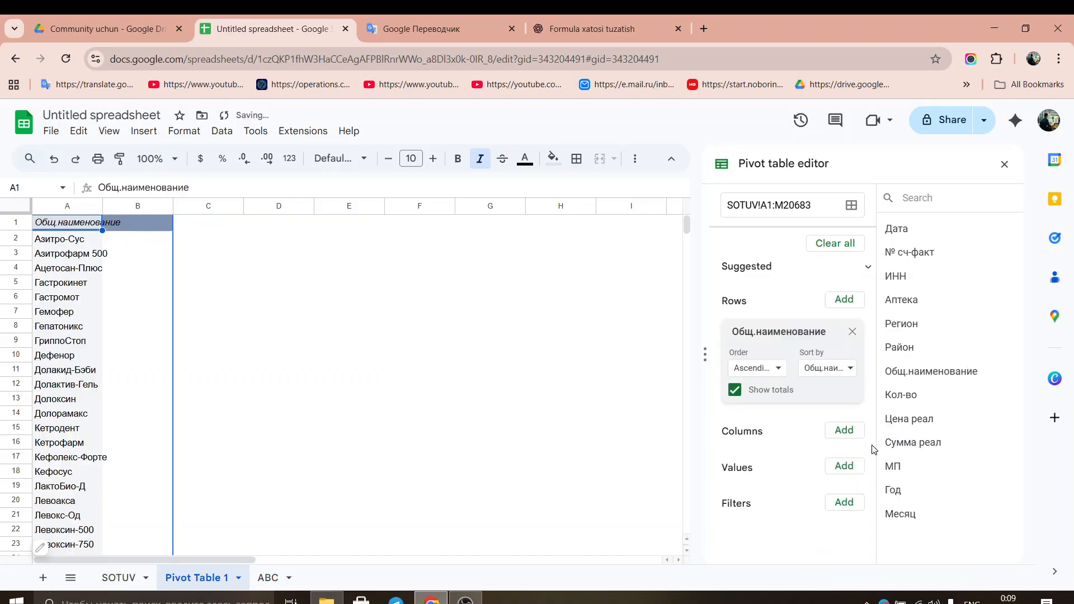
scroll(62, 296, "down", 6)
scroll(73, 380, "down", 8)
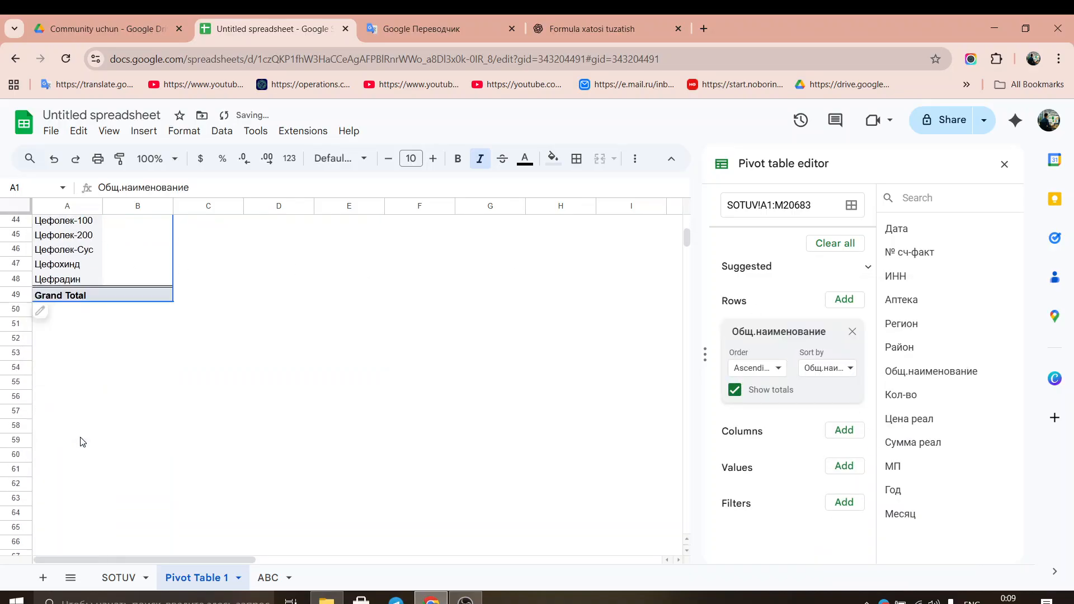
left_click(735, 390)
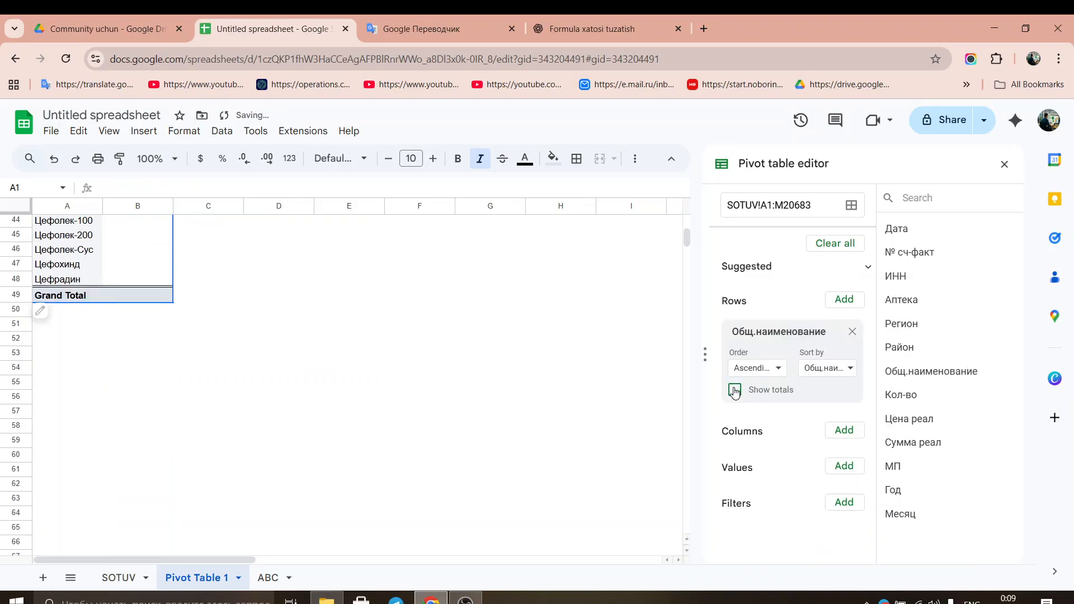
- Widen column A to fit the product names and add Сумма реал as a pivot value summarized by SUM
scroll(146, 313, "up", 13)
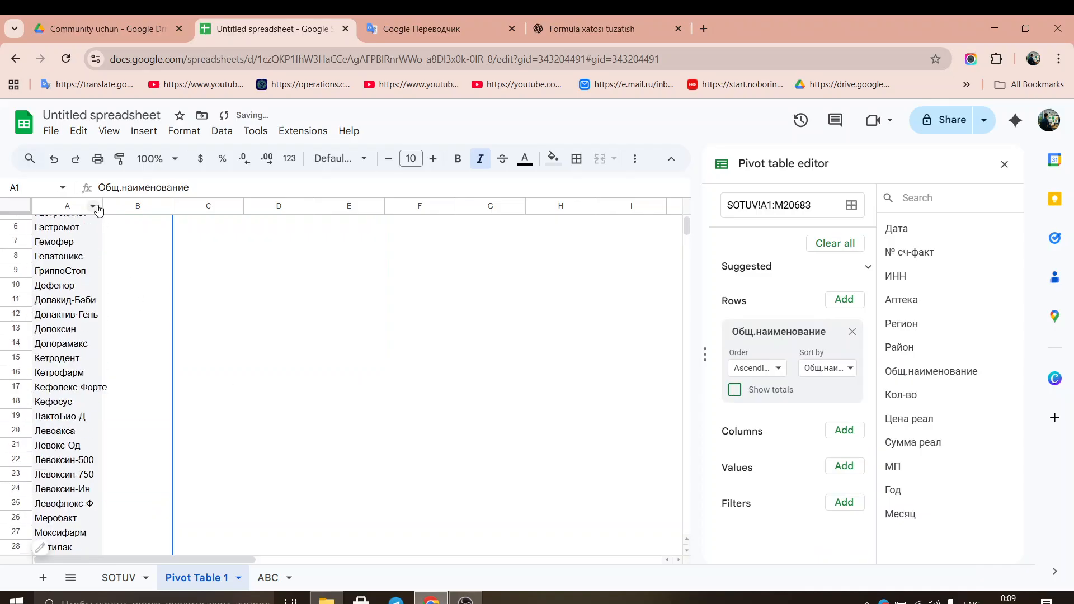
left_click_drag(99, 210, 167, 232)
scroll(148, 246, "up", 2)
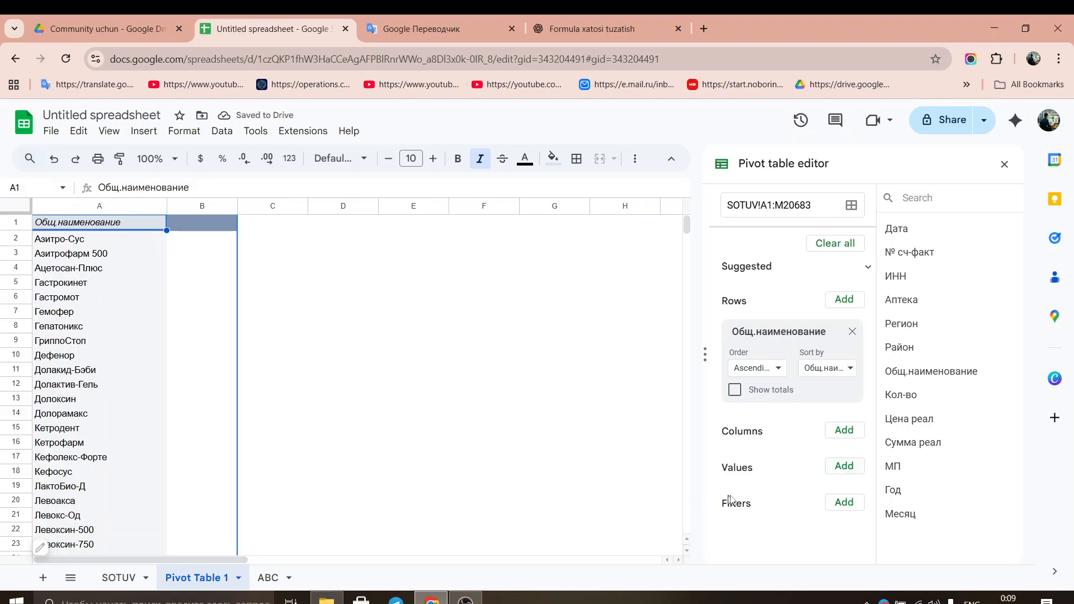
left_click(836, 468)
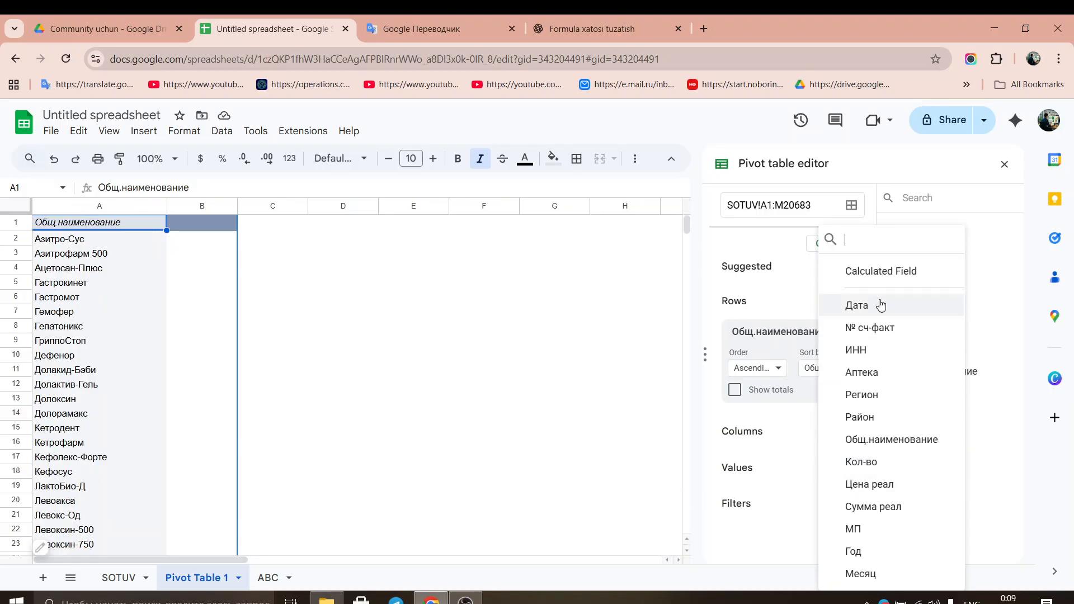
left_click(900, 505)
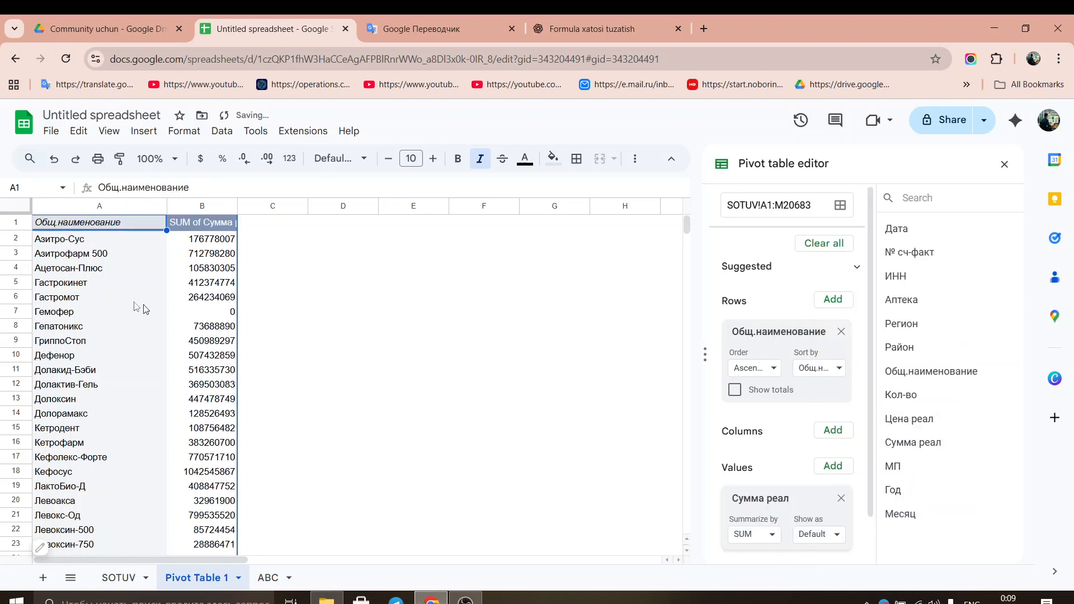
- Examine the summed sales amounts for all products down the pivot table
scroll(193, 280, "down", 4)
scroll(197, 347, "up", 4)
scroll(197, 381, "down", 12)
scroll(196, 397, "up", 6)
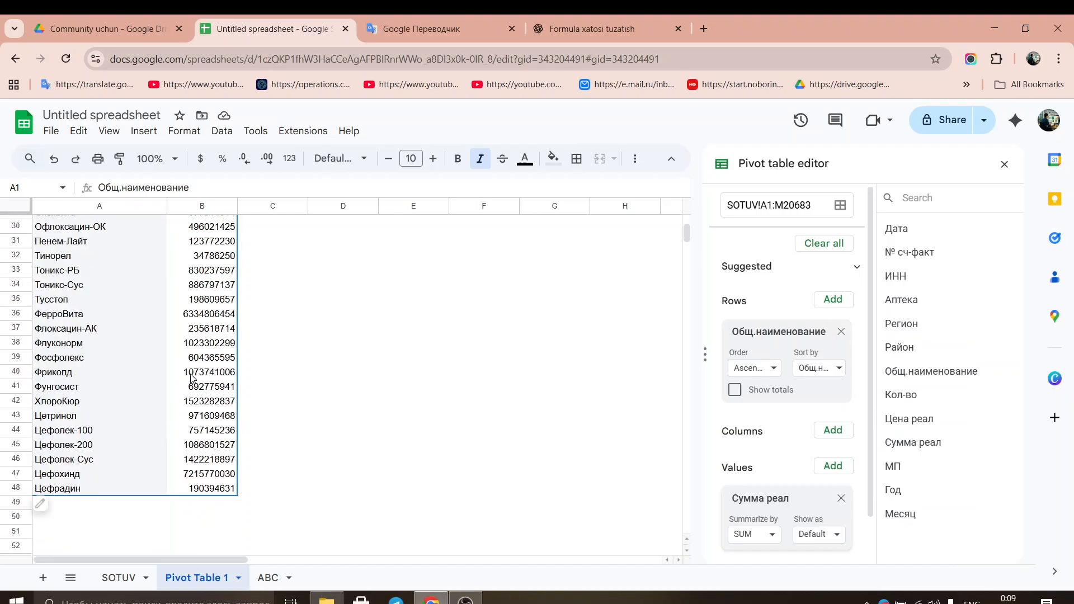
scroll(191, 378, "up", 10)
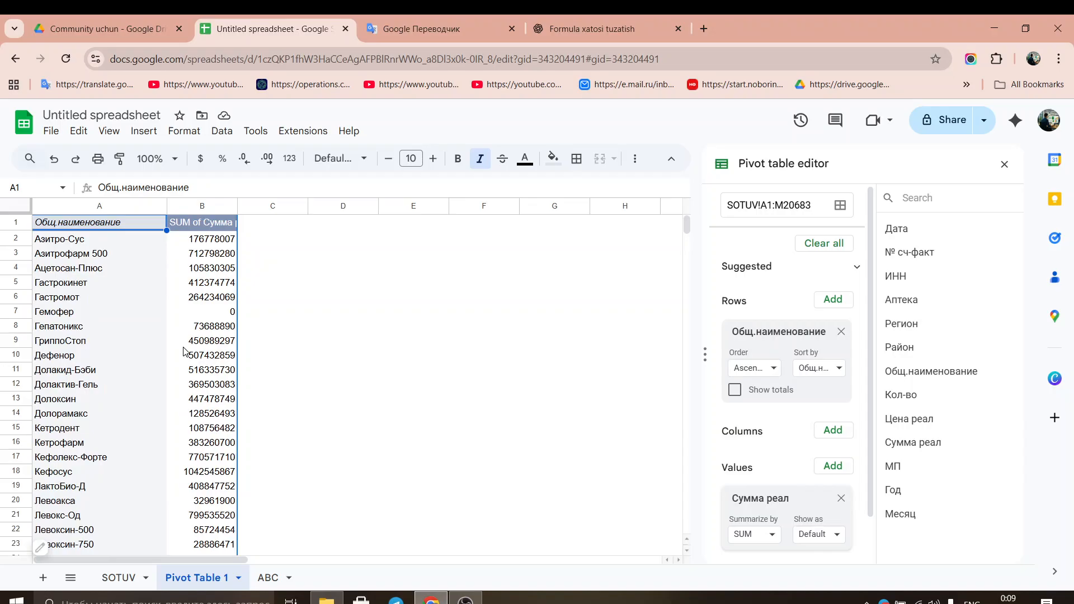
left_click(203, 241)
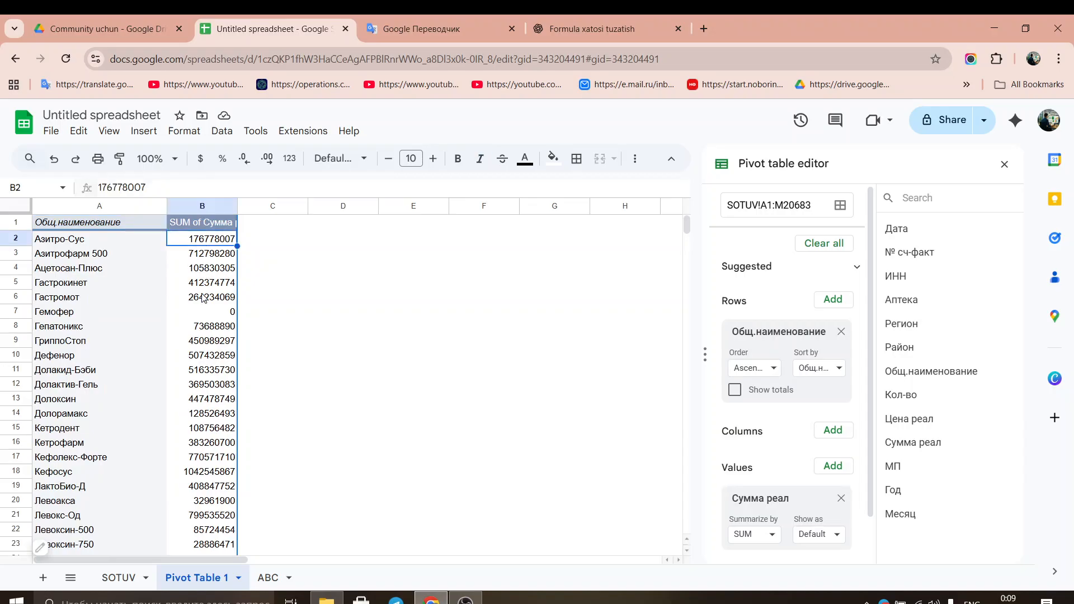
scroll(202, 392, "down", 6)
scroll(205, 295, "down", 2)
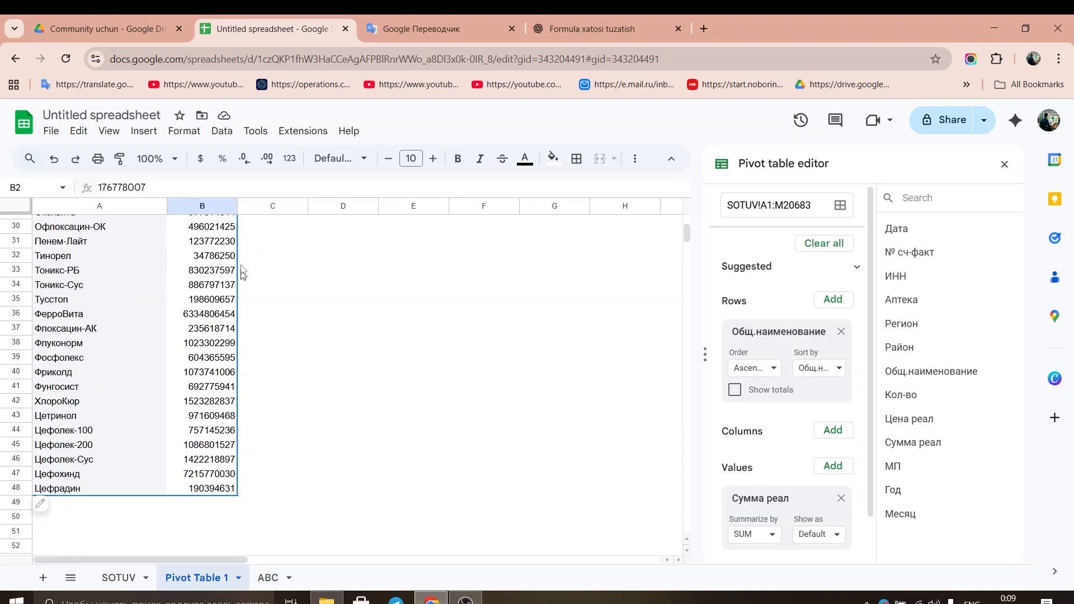
scroll(201, 263, "up", 5)
scroll(200, 261, "up", 5)
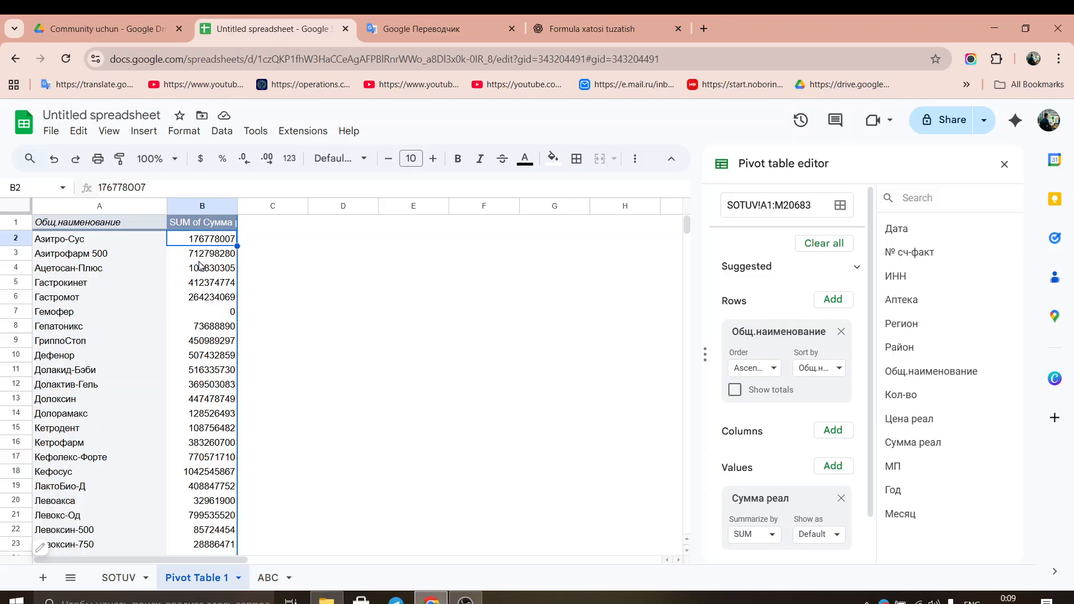
- Show the Сумма реал values as % of grand total and close the pivot table editor
left_click(819, 535)
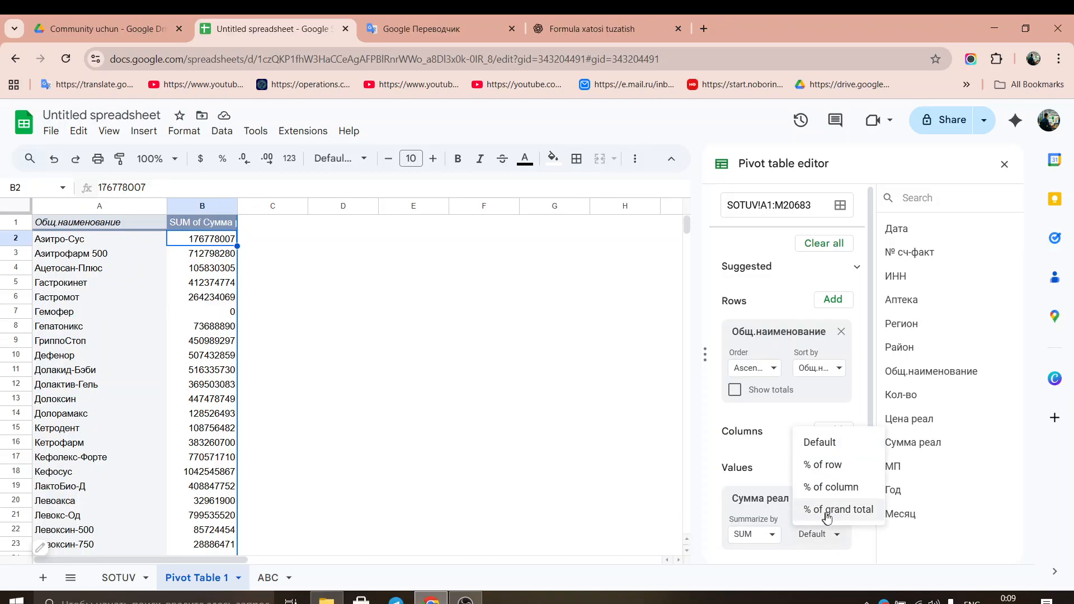
left_click(860, 514)
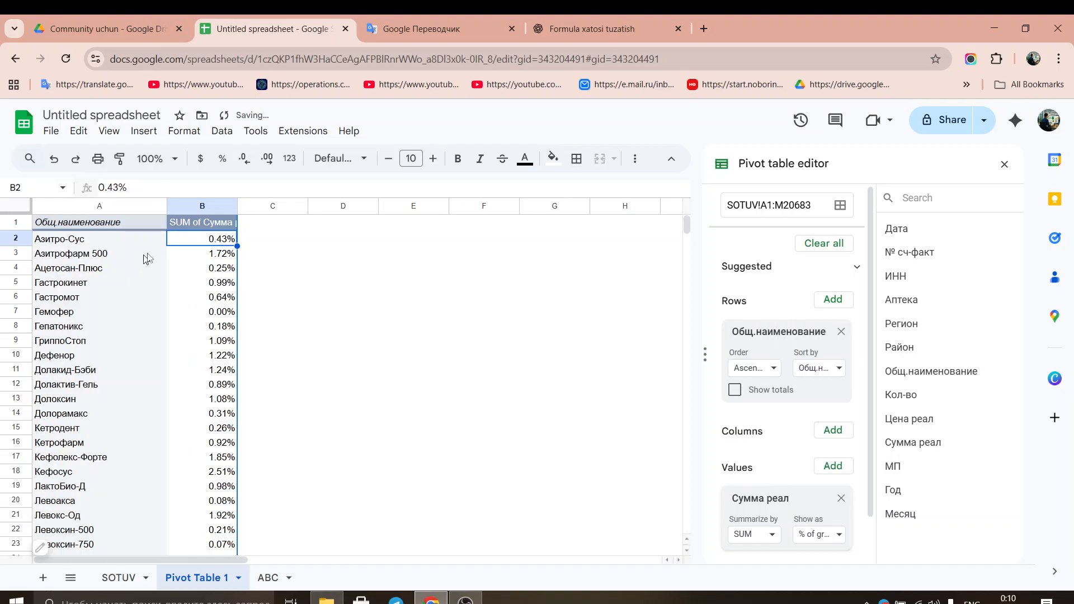
scroll(201, 500, "down", 8)
scroll(201, 499, "up", 8)
left_click(1005, 166)
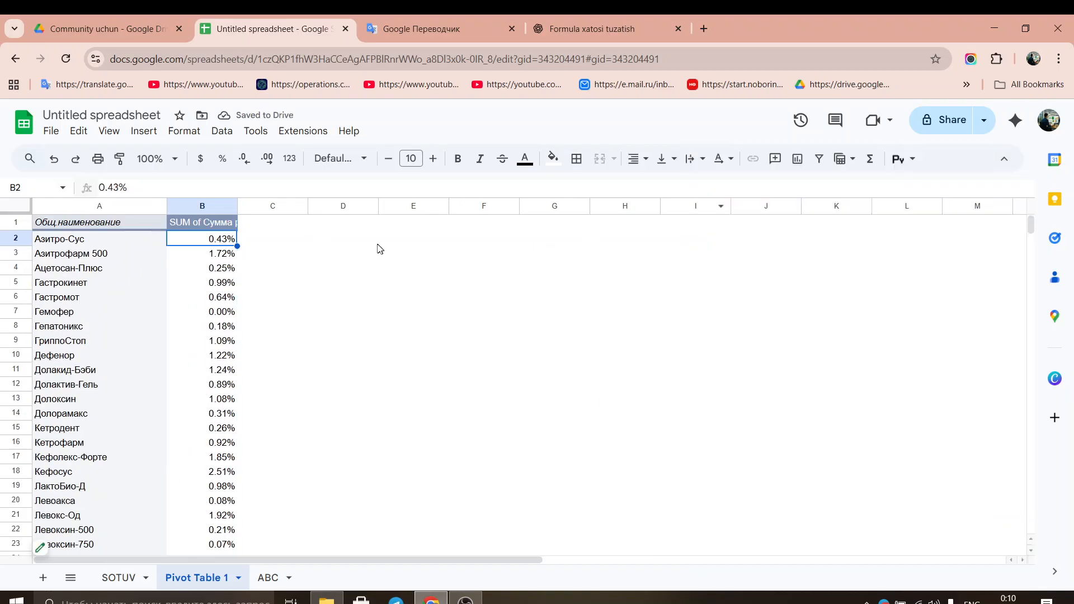
- Enter the headers Maxsulot, Foizi, Jami foiz and ABC in cells D1 to G1
left_click(337, 225)
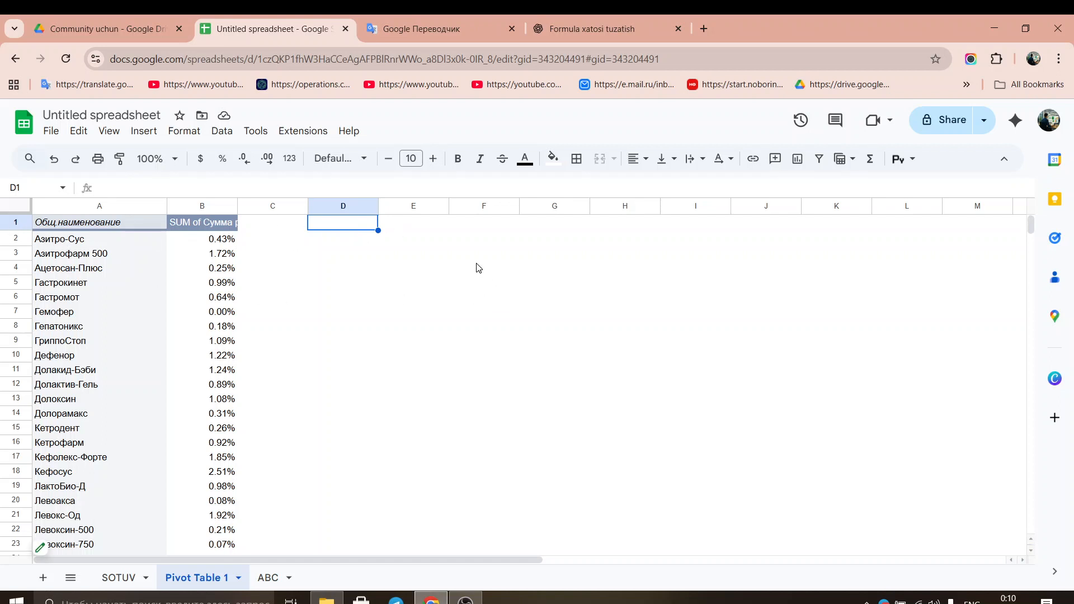
type("Maxsulot")
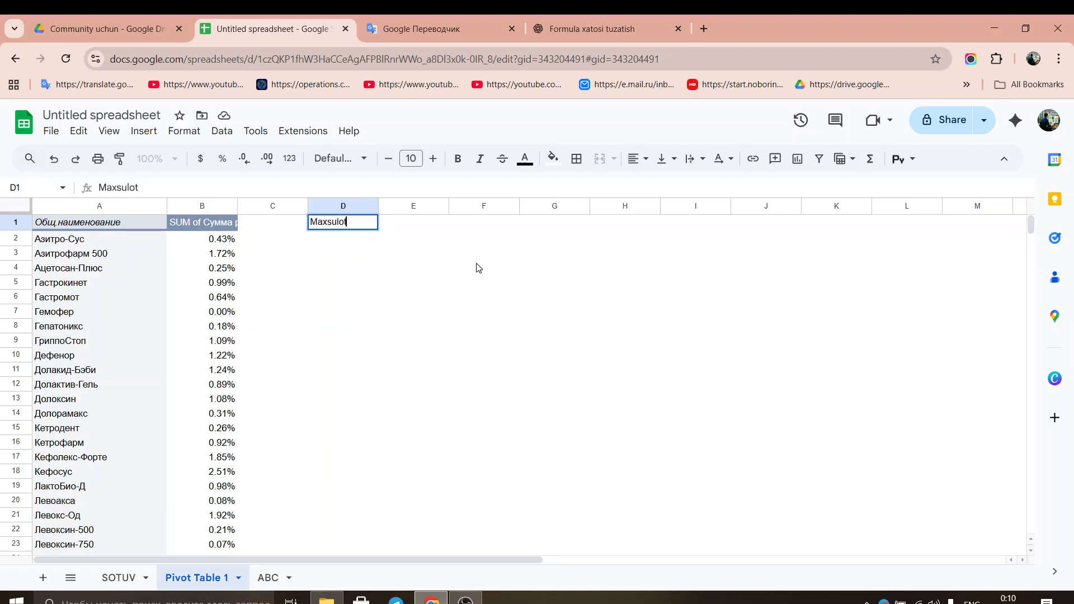
key("Tab")
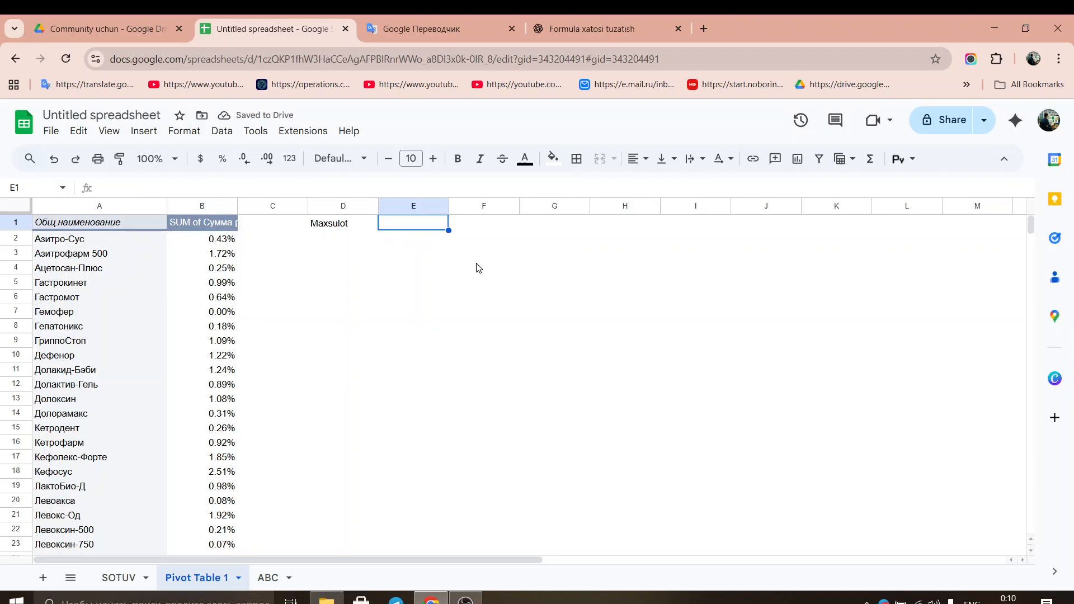
type("Foizi")
key("Tab")
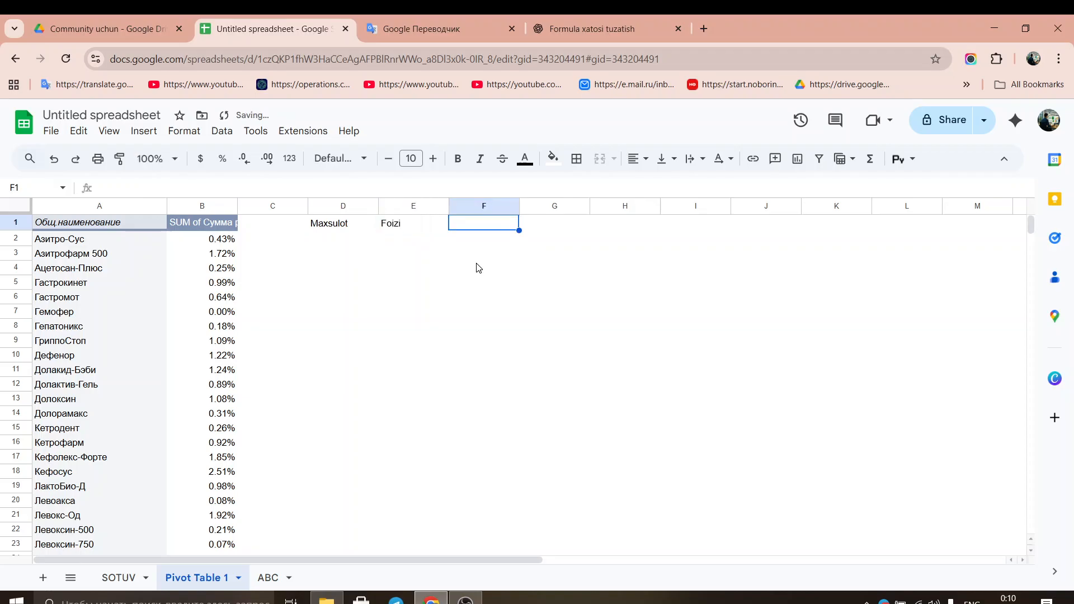
type("Jami foiz")
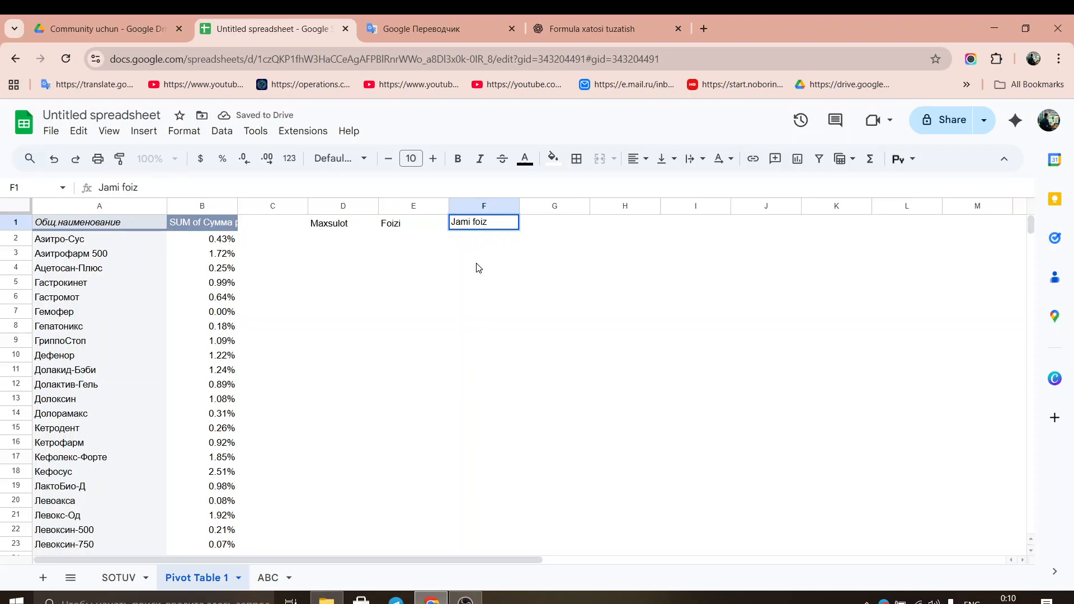
key("Tab")
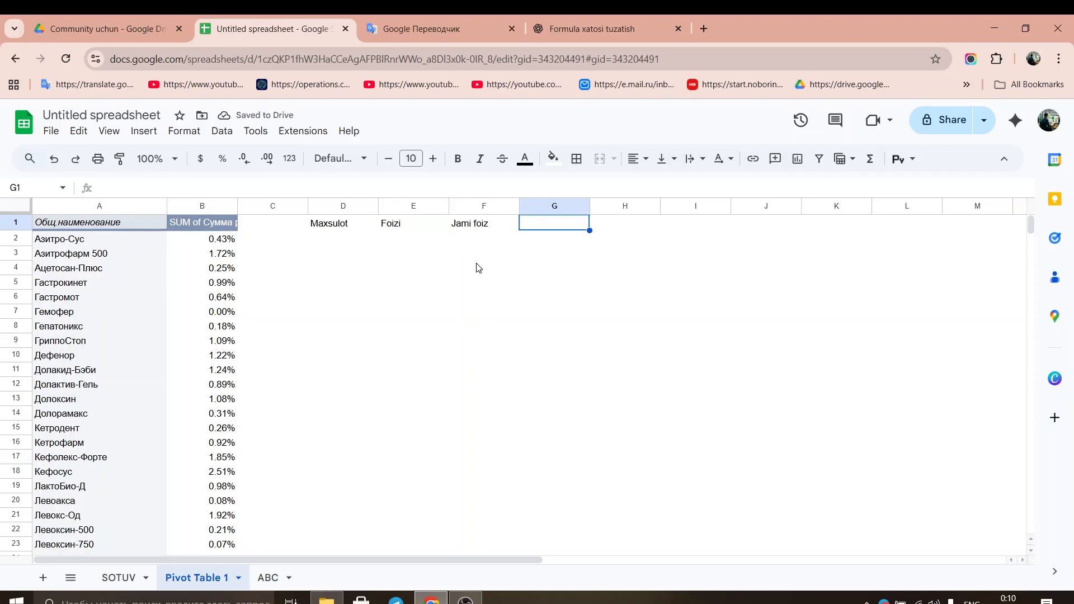
type("ABC")
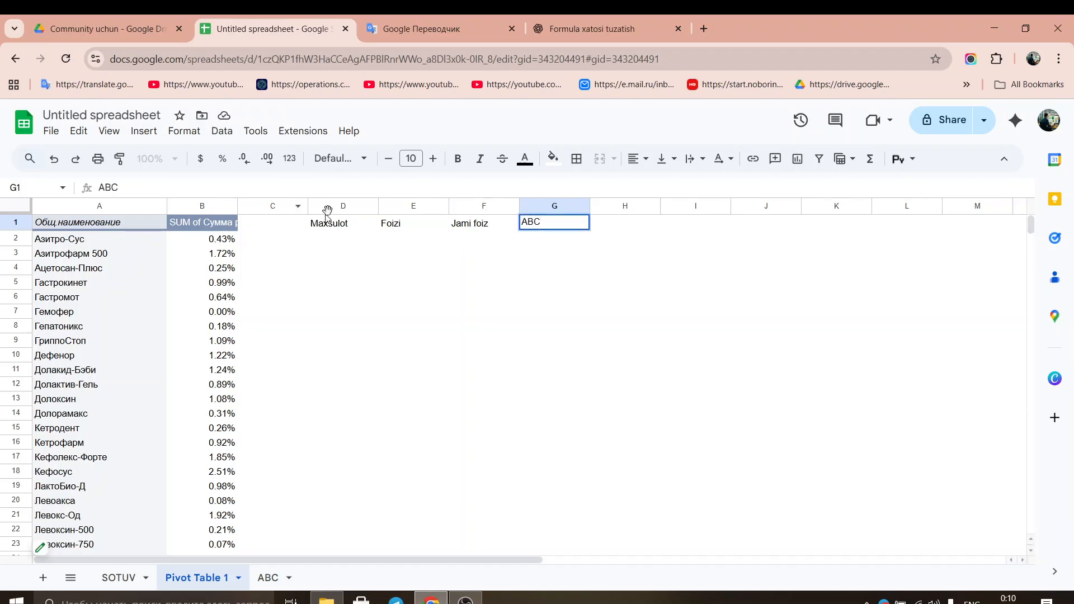
- Center the contents of columns D to G horizontally and align them to the middle vertically
left_click(353, 208)
left_click_drag(353, 208, 554, 207)
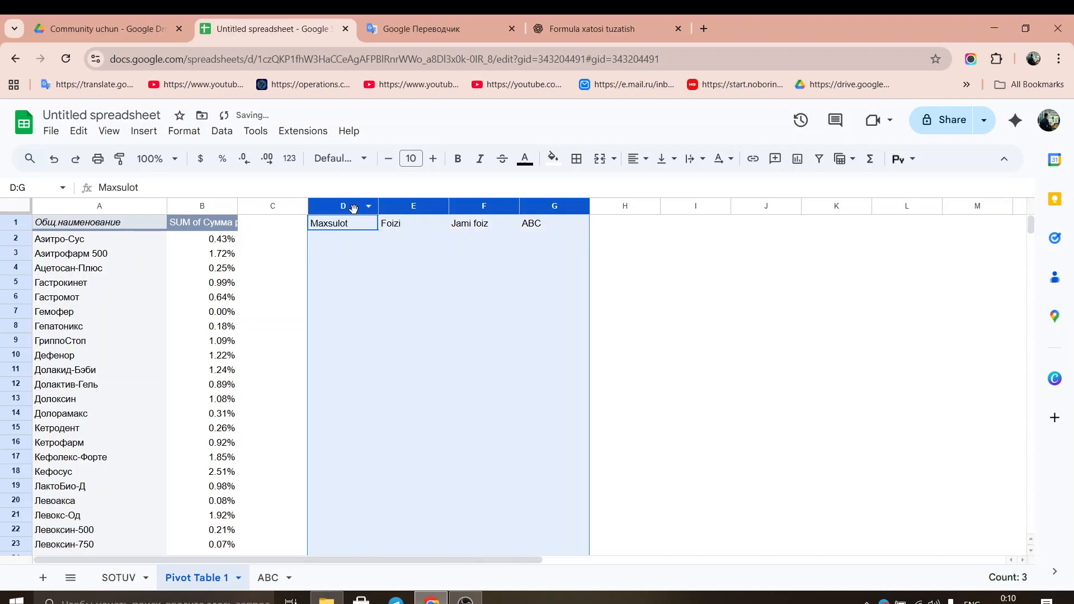
left_click(638, 159)
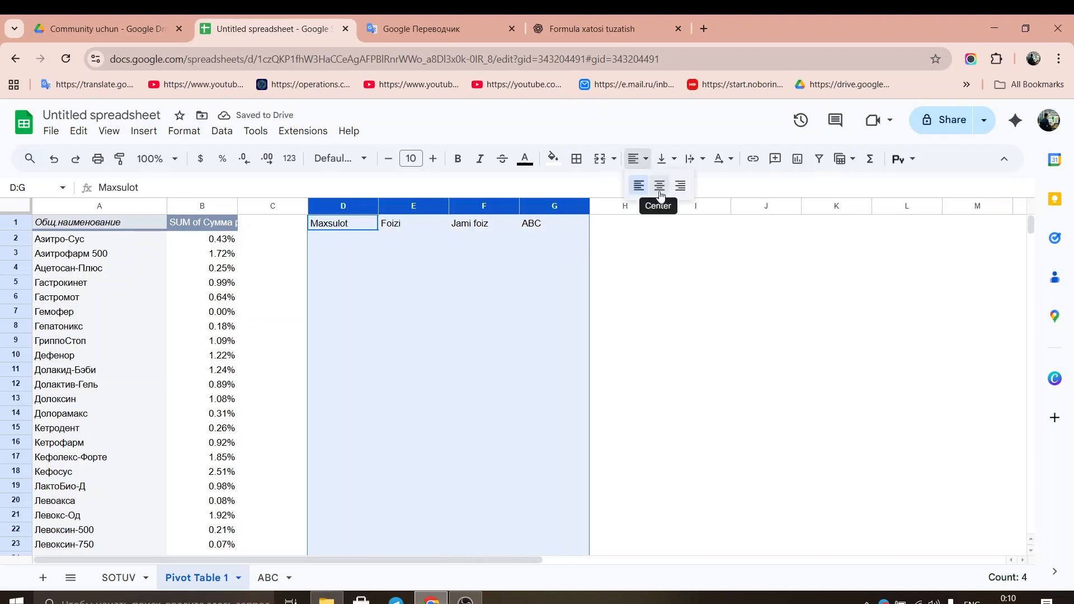
left_click(684, 183)
left_click(647, 163)
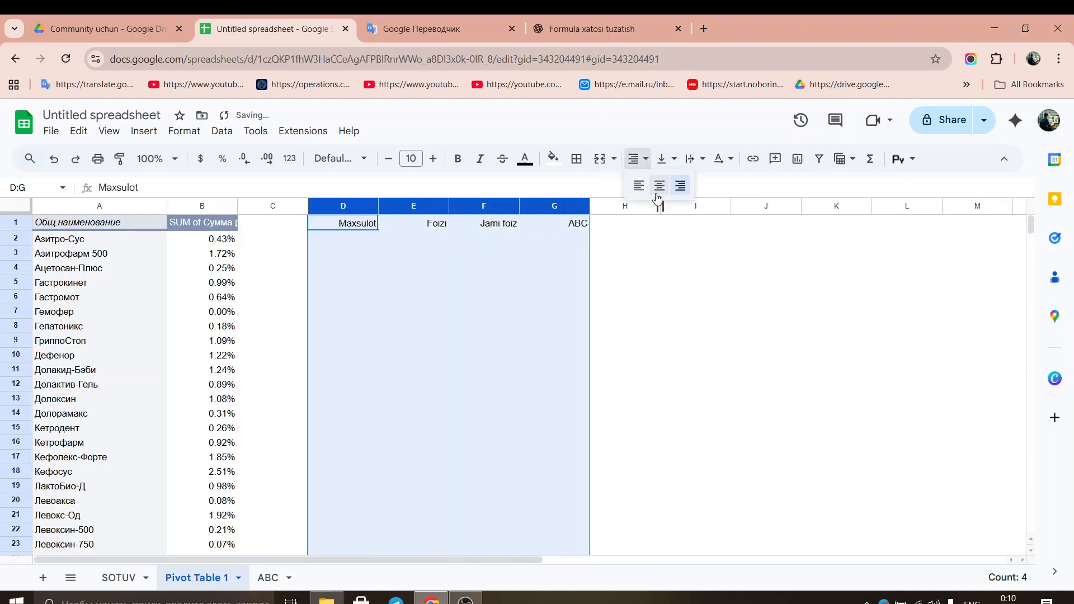
left_click(660, 185)
left_click(666, 159)
left_click(688, 185)
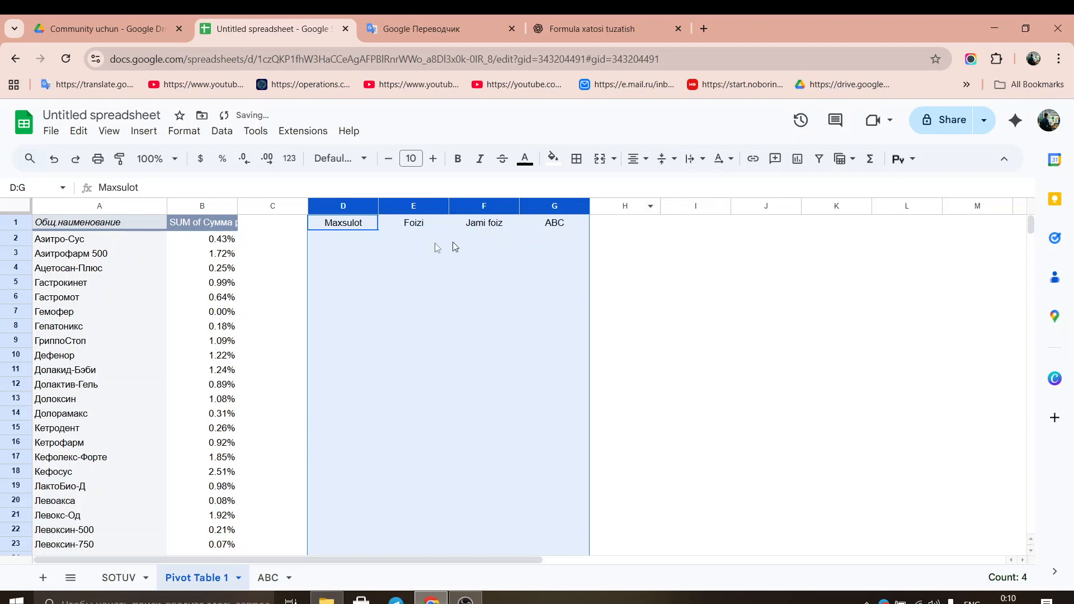
- Start a SORT formula in D2 with the open-ended range A2:B covering the product names and shares
left_click(352, 237)
type("=sor")
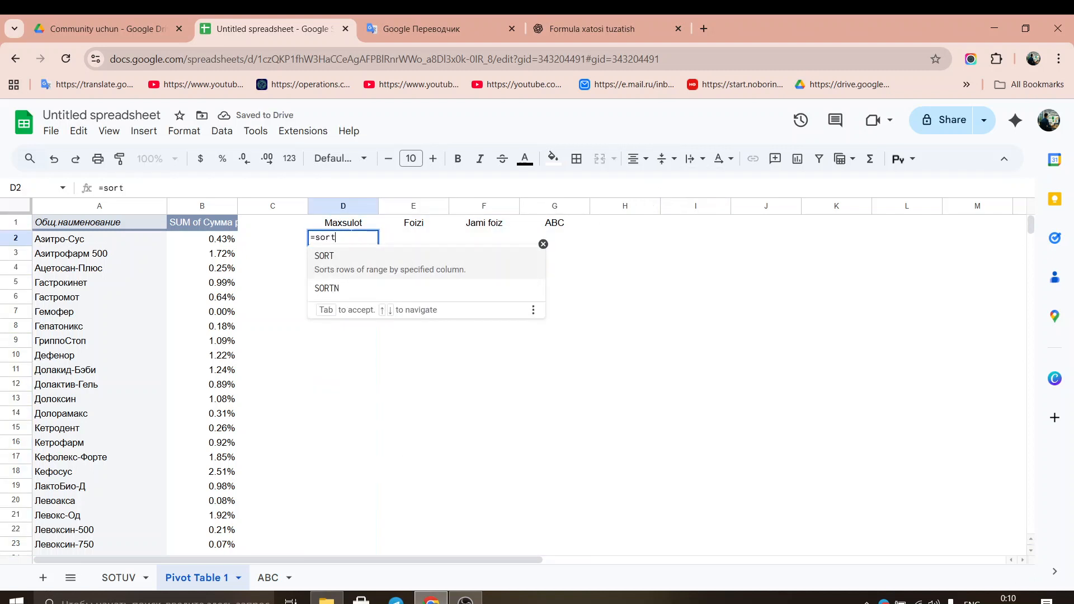
type("t")
key("Tab")
left_click(95, 245)
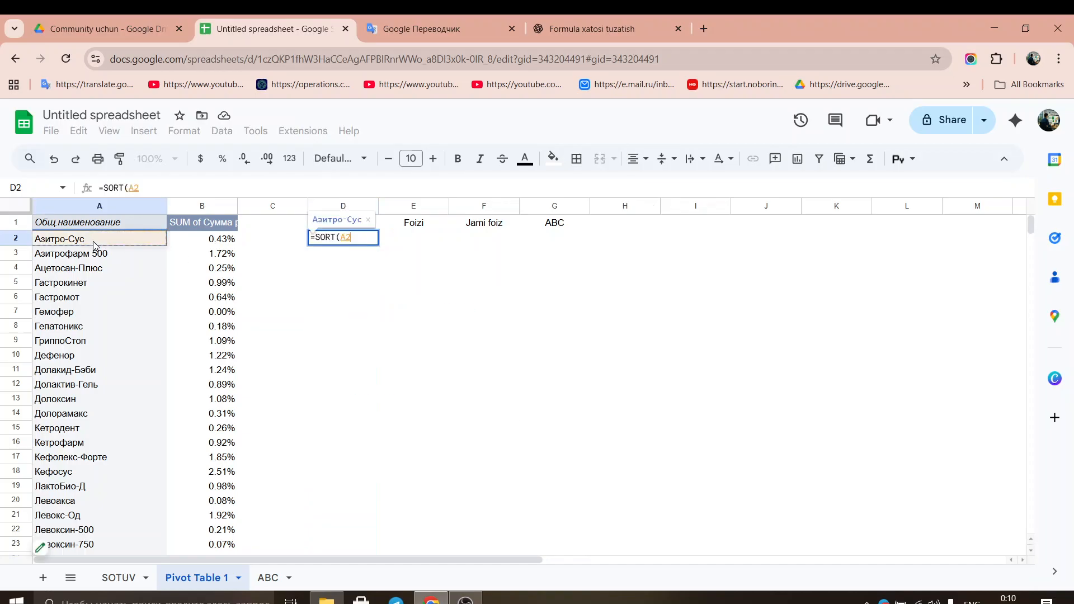
key("ctrl+shift+Right")
key("ctrl+shift+Down")
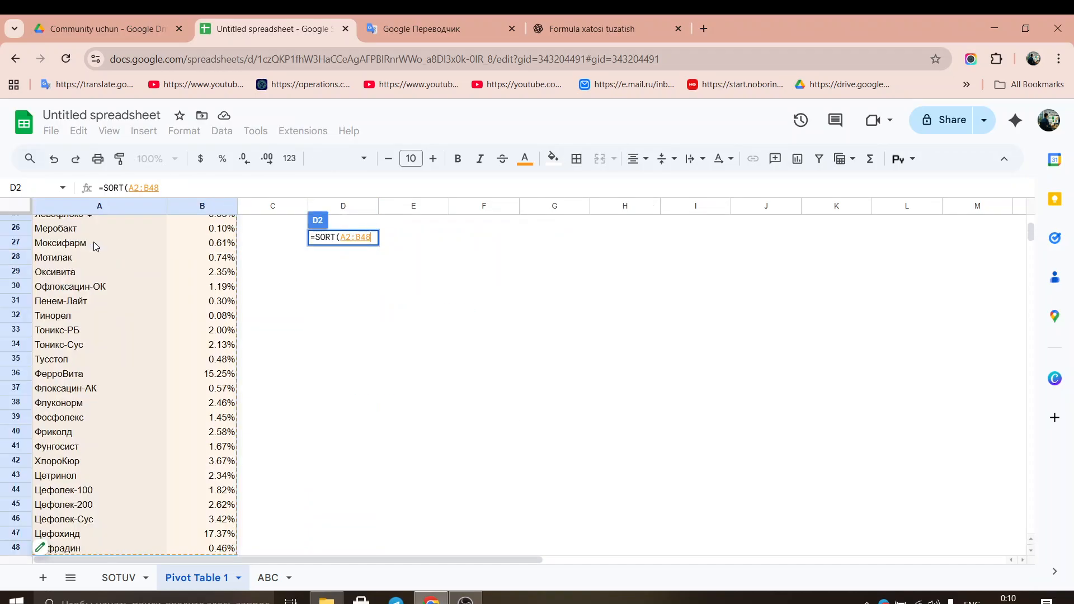
key("BackSpace")
key("BackSpace")
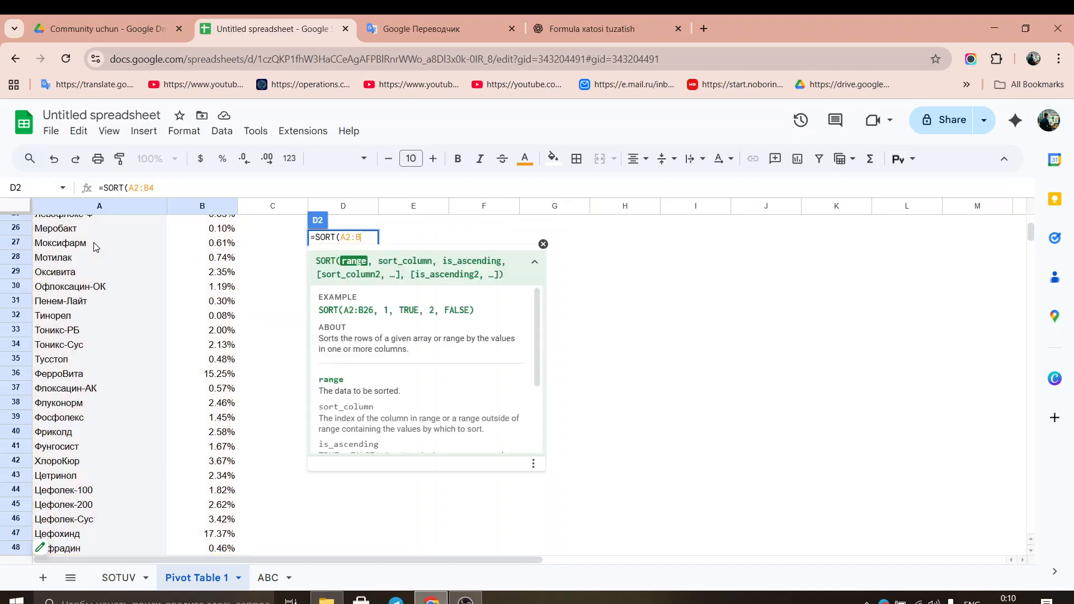
scroll(275, 253, "up", 6)
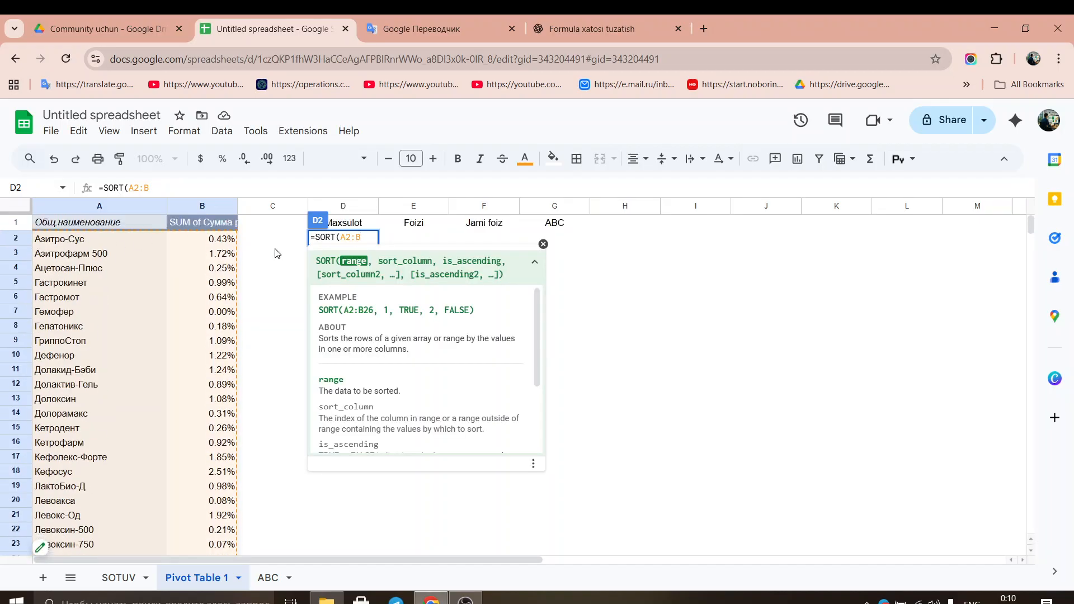
- Complete the SORT formula with sort column 2 and is_ascending 0 to list the largest shares first
type(",")
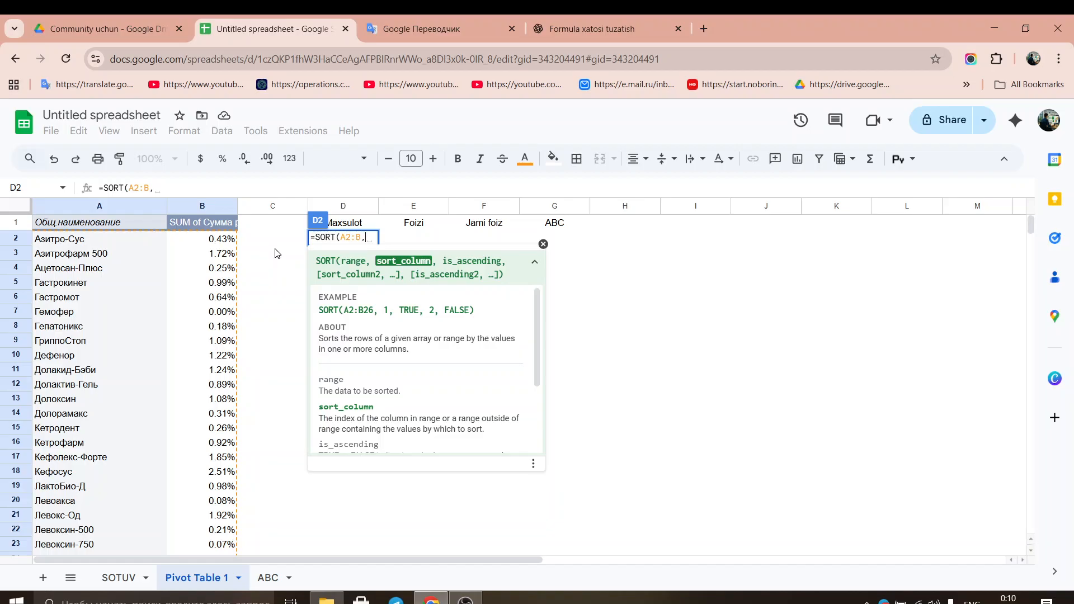
type("2")
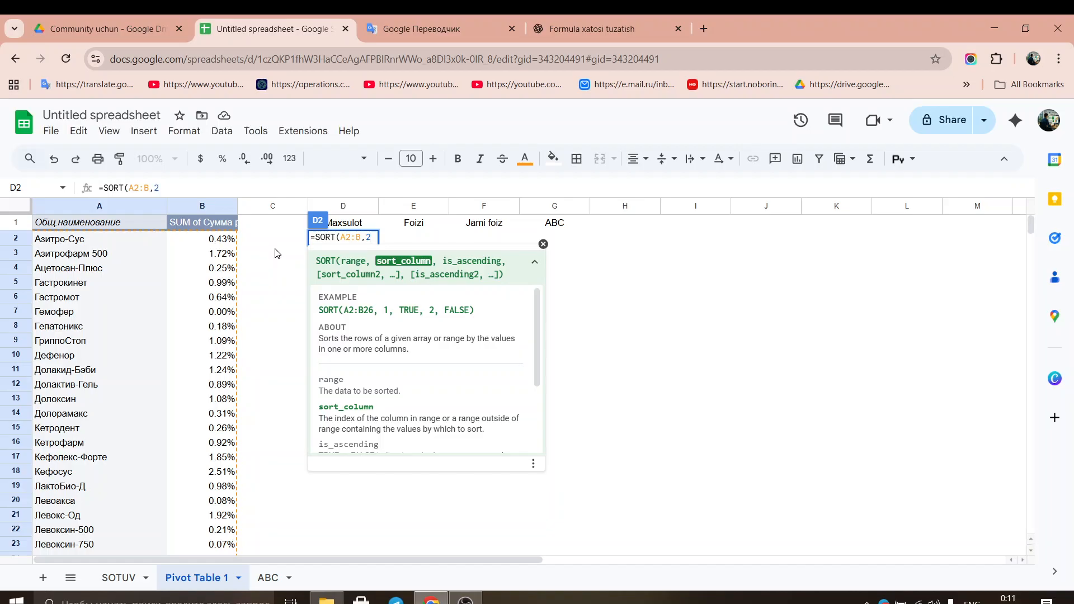
type(",")
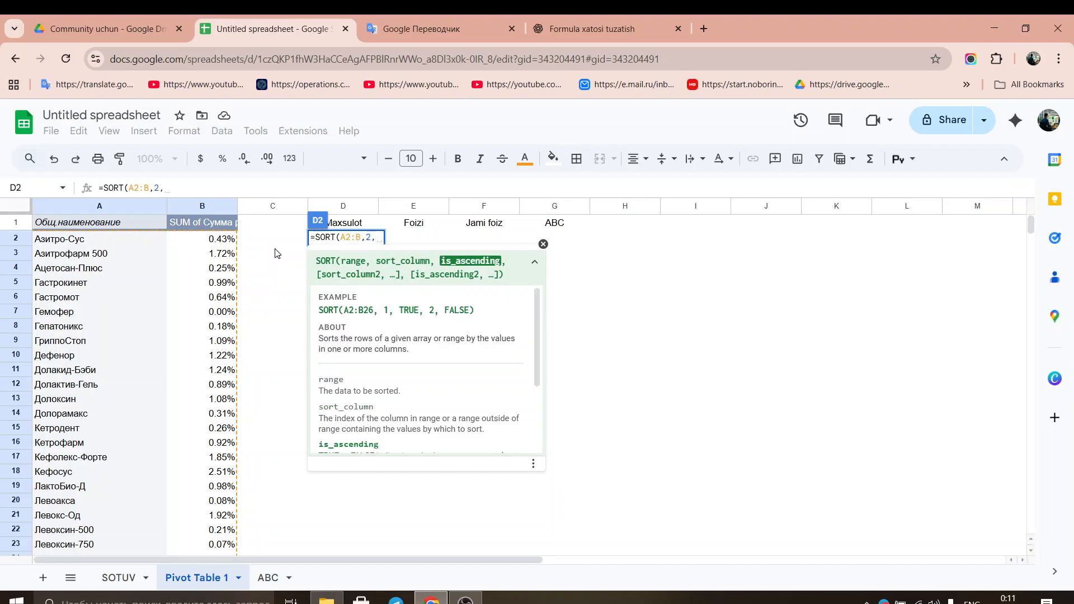
type("0")
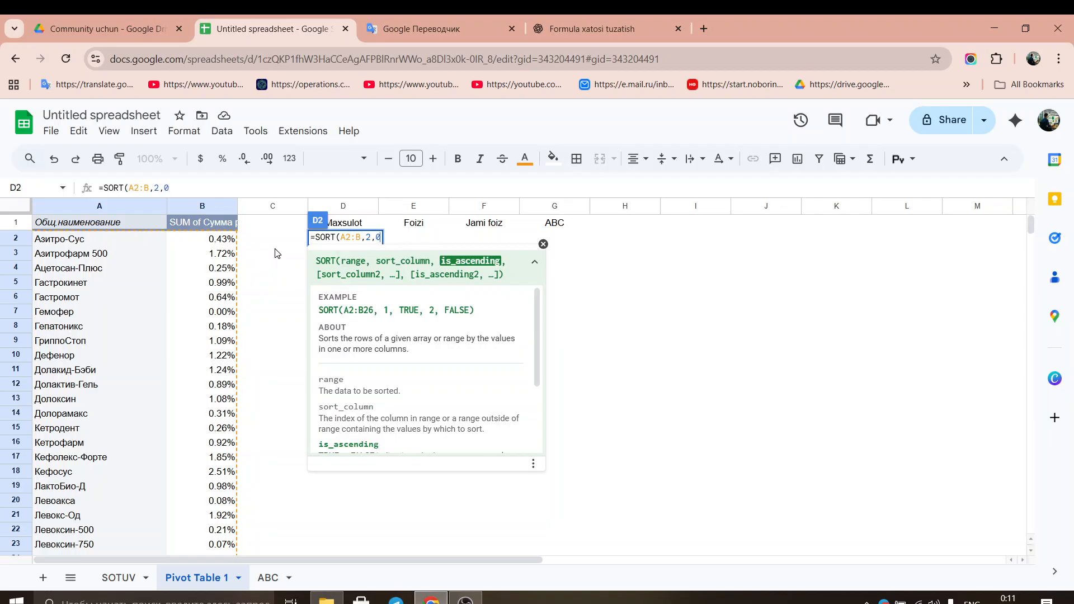
key("Return")
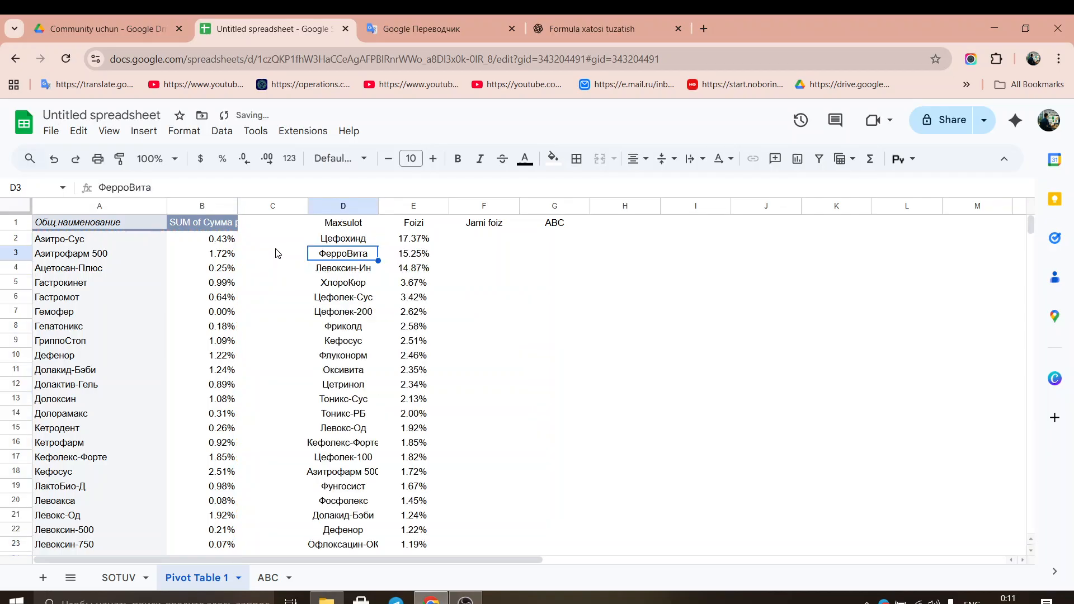
- Enter the formula +E2 in F2 to start the cumulative percentage with the first product's share
scroll(269, 273, "down", 5)
scroll(392, 276, "up", 5)
left_click(465, 247)
left_click(409, 246)
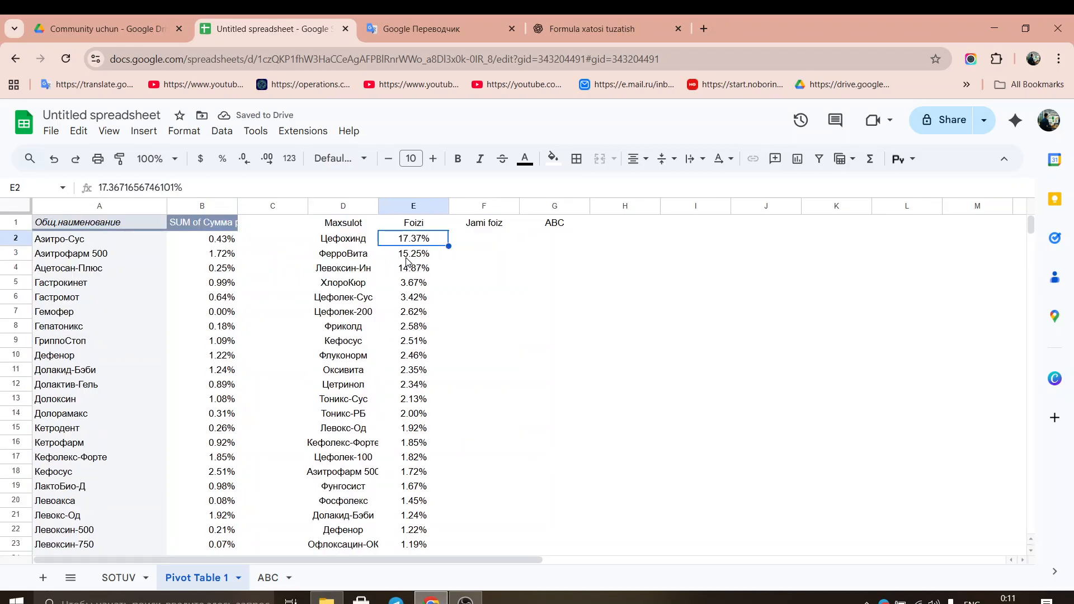
left_click(426, 248)
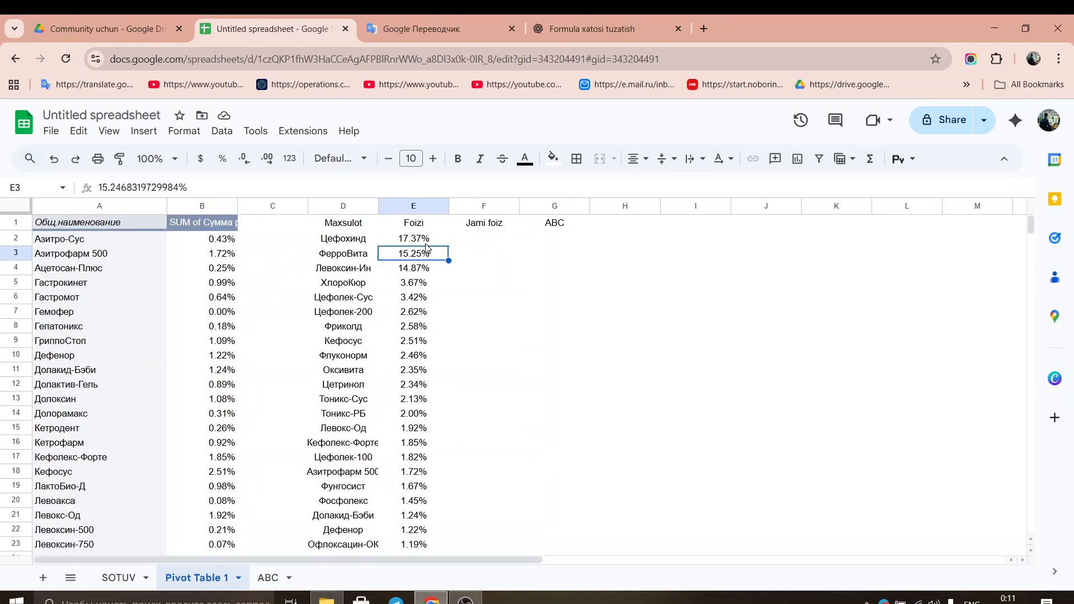
left_click(425, 245)
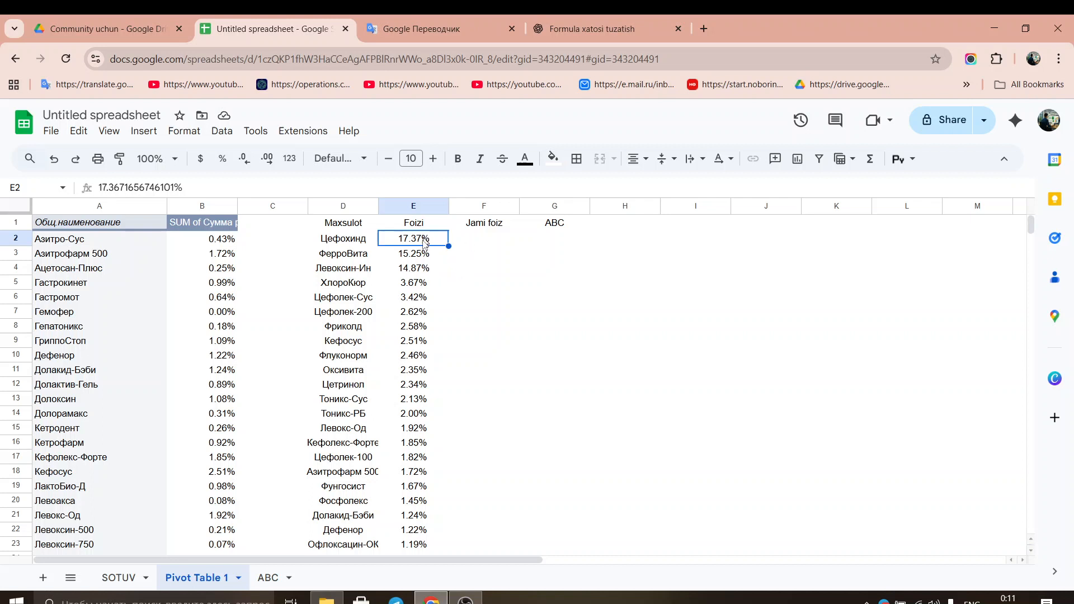
left_click(474, 245)
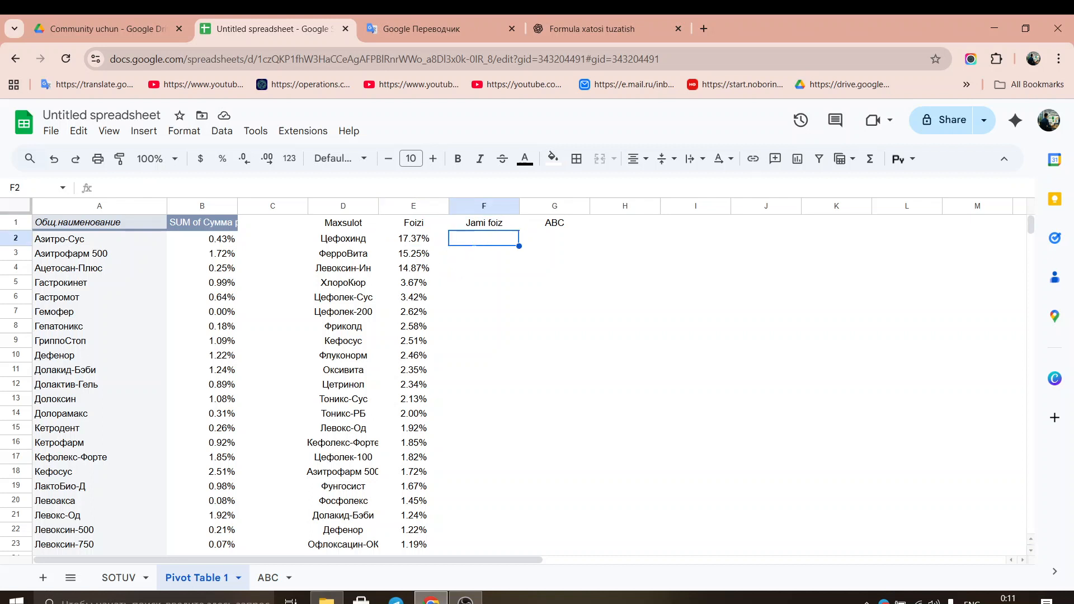
type("+E2")
key("Return")
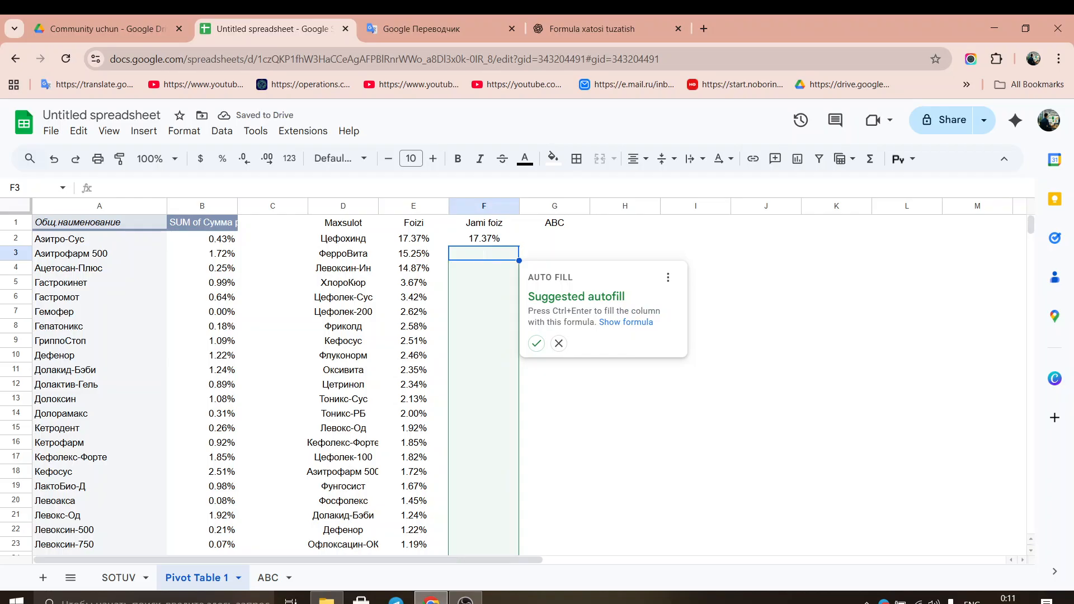
- Enter the formula +F2+E3 in F3 to add the second product's share to the running total
type("+")
key("Up")
type("+")
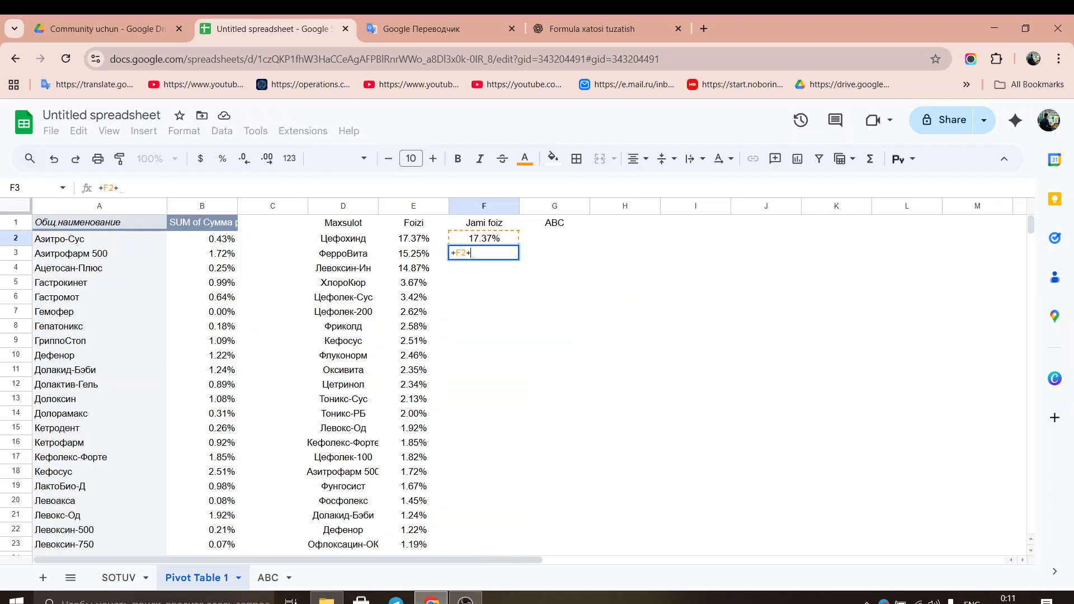
key("Left")
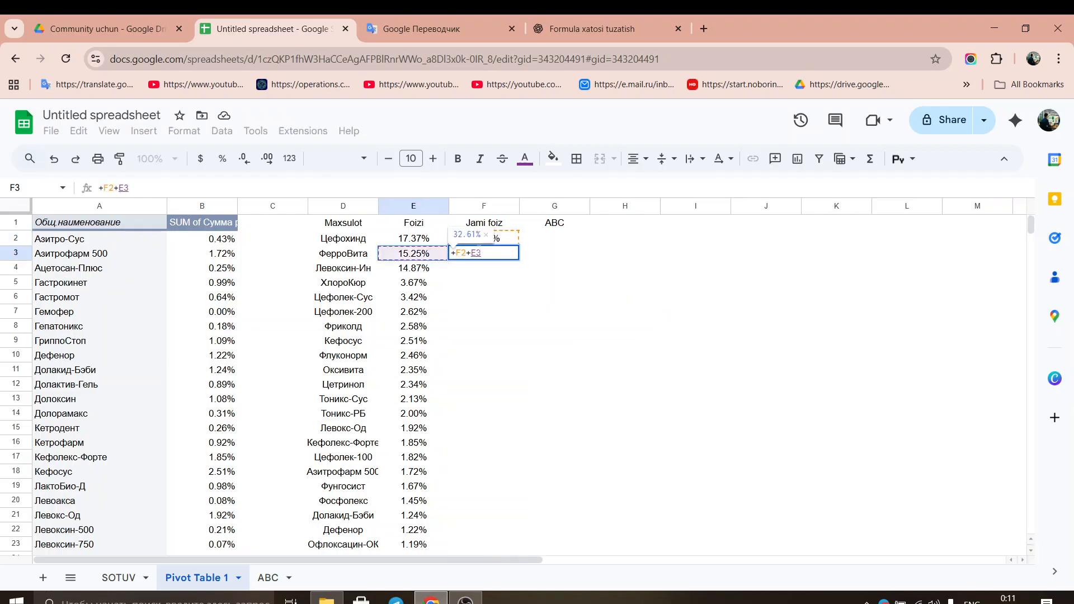
key("Return")
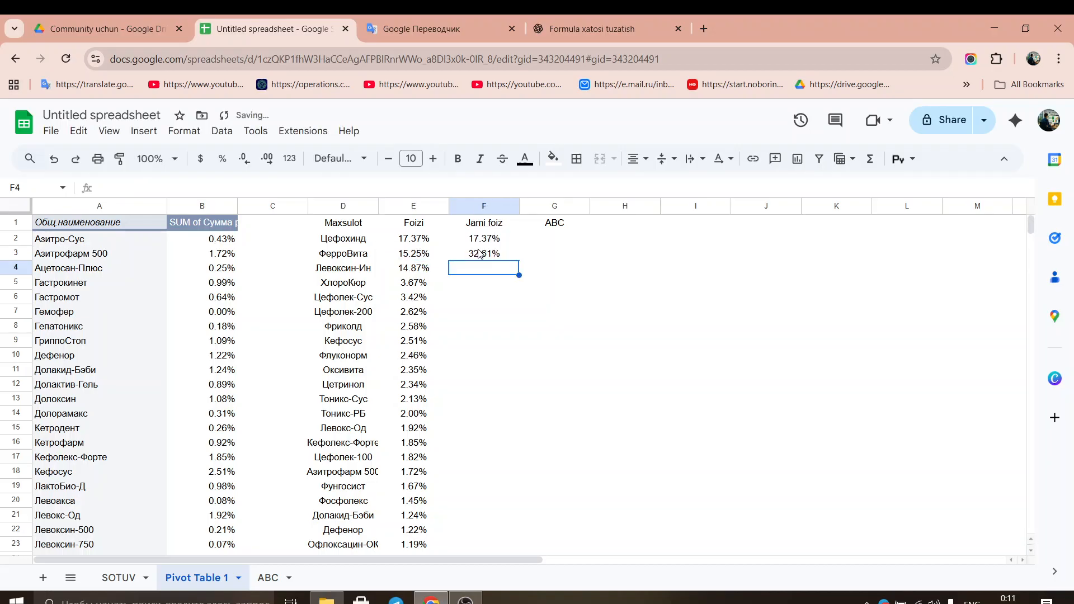
- Fill the F3 running-total formula down the Jami foiz column for all remaining products
left_click(479, 254)
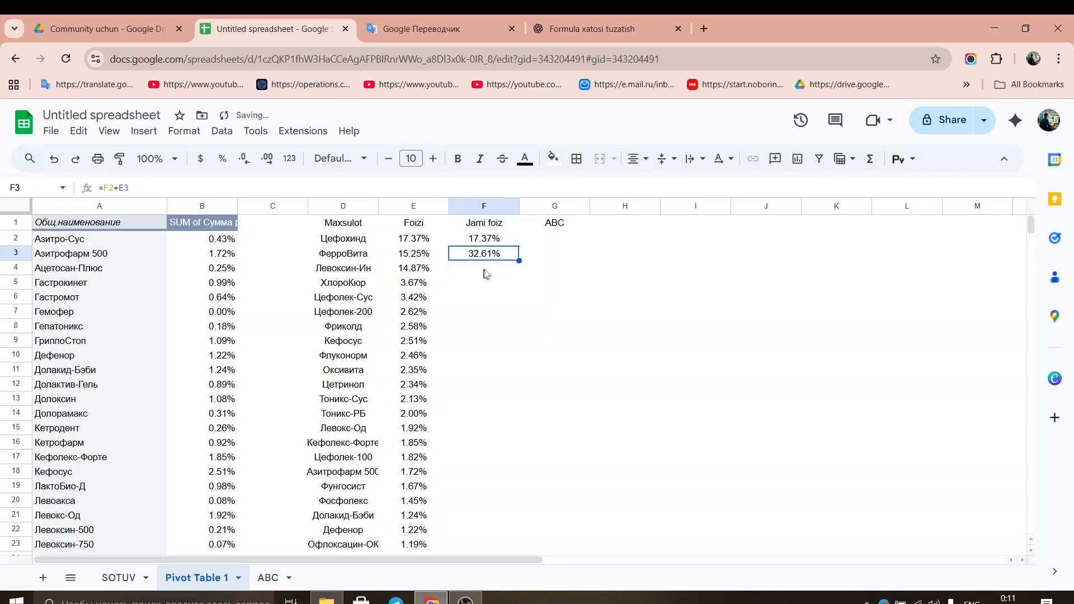
double_click(519, 260)
scroll(494, 351, "down", 9)
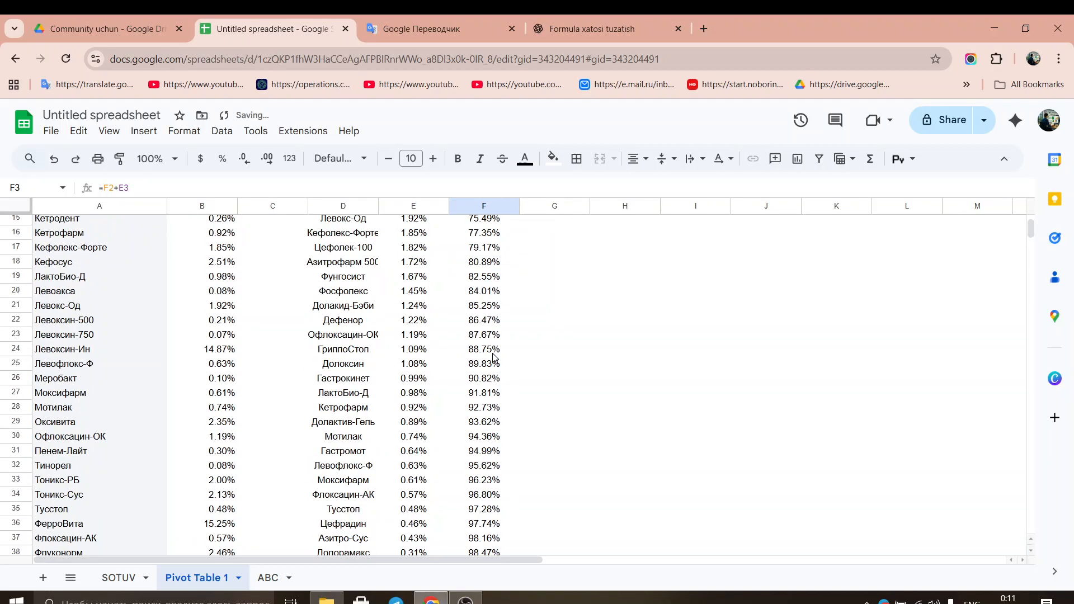
scroll(498, 384, "up", 9)
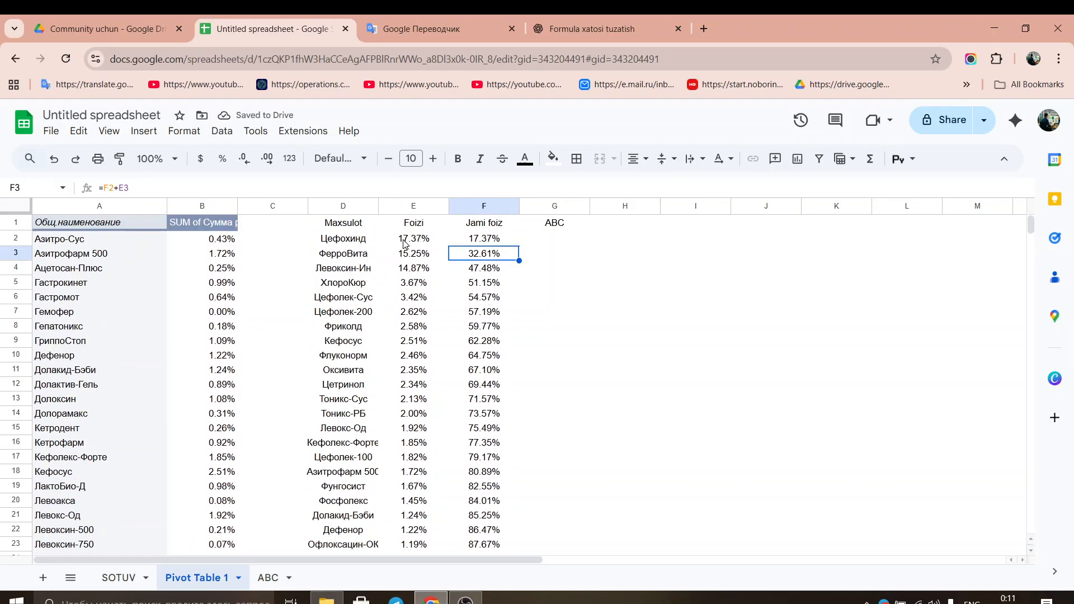
- Examine the cumulative percentages and their formulas from the beginning to the end of the Jami foiz column
left_click(476, 269)
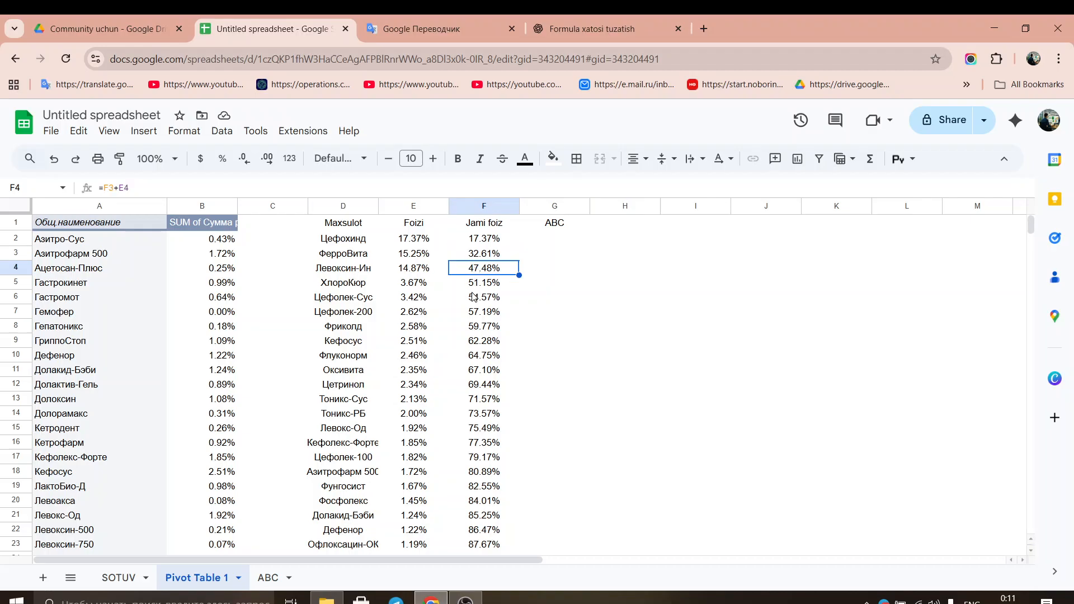
scroll(491, 448, "down", 9)
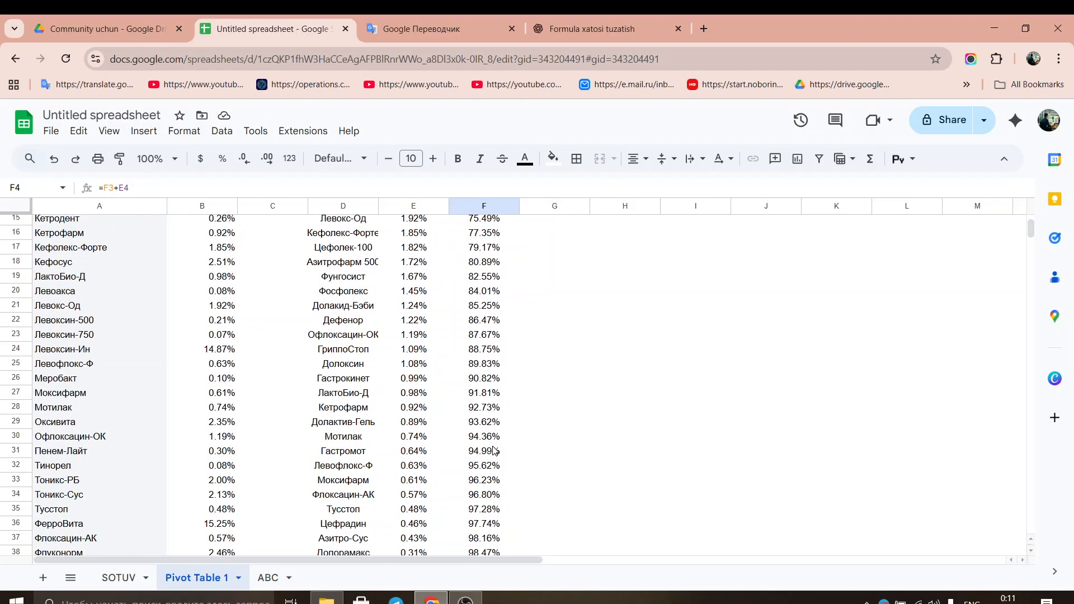
left_click(484, 419)
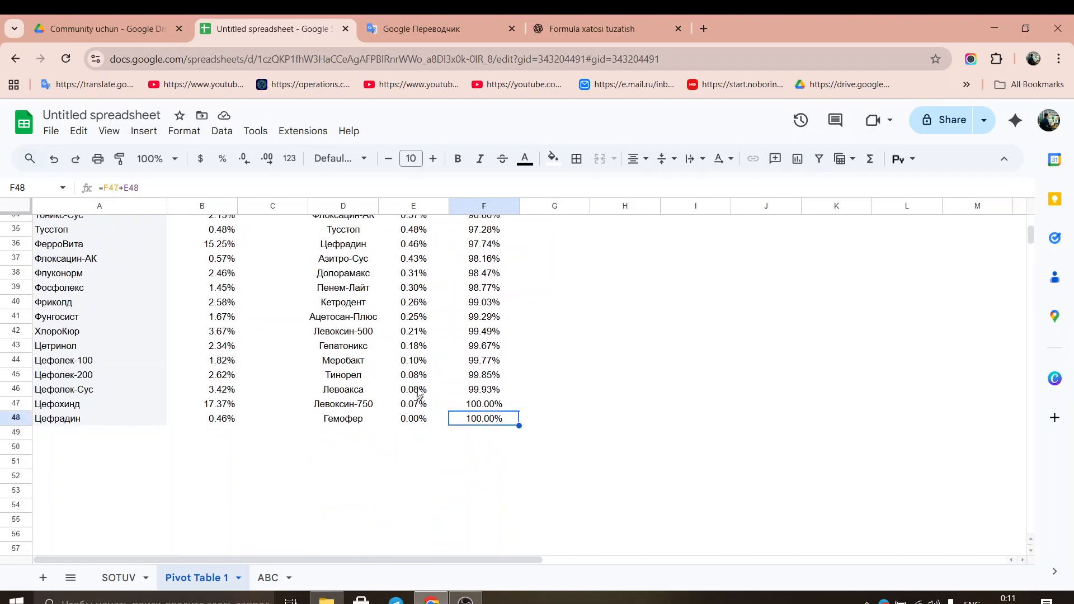
scroll(422, 358, "up", 6)
left_click(422, 274)
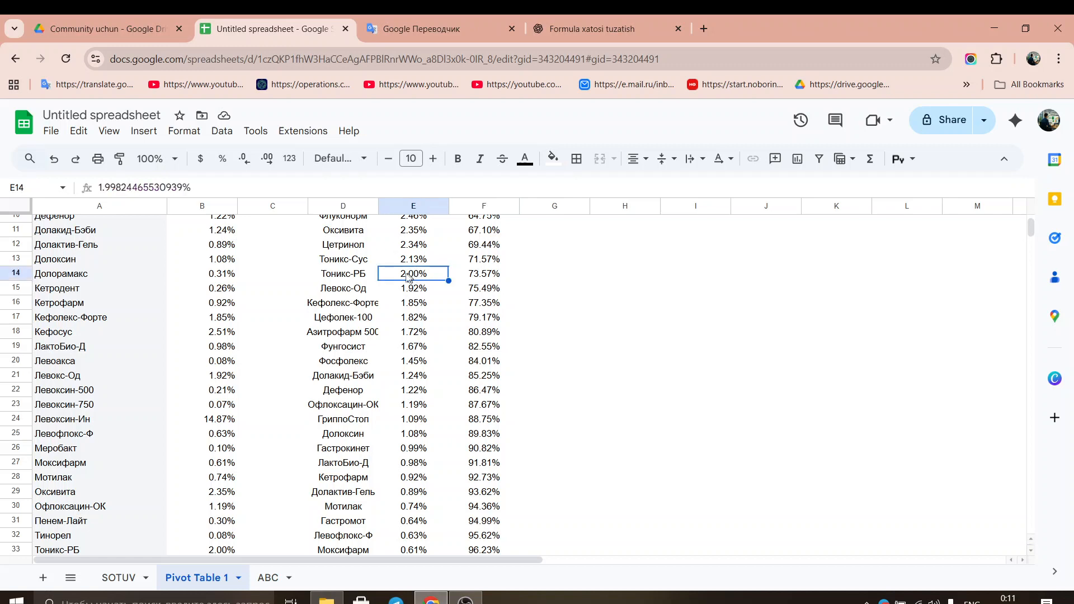
left_click(485, 266)
left_click(484, 269)
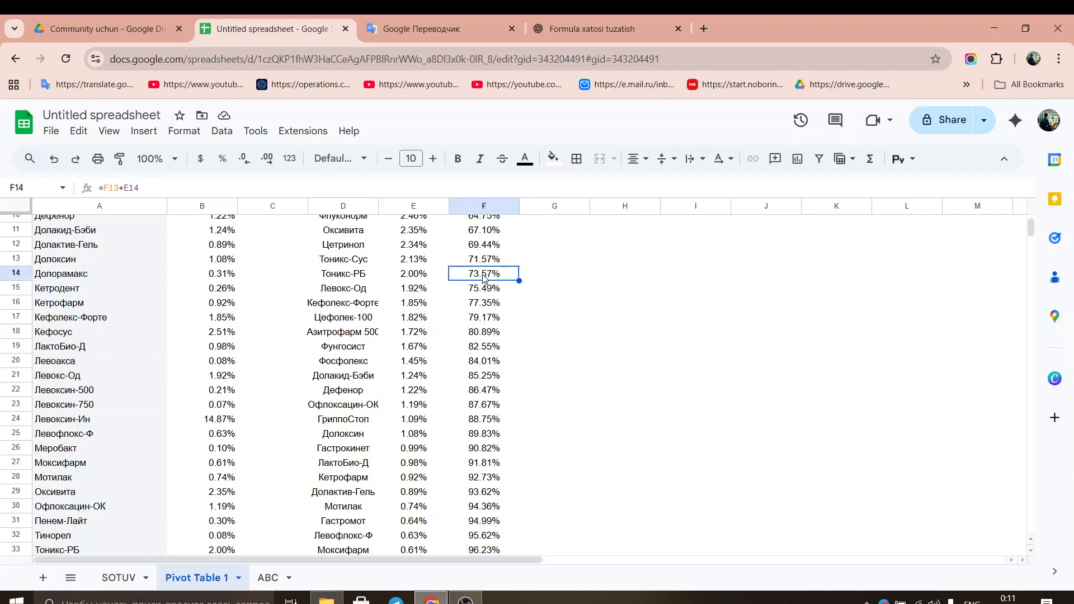
scroll(484, 274, "up", 3)
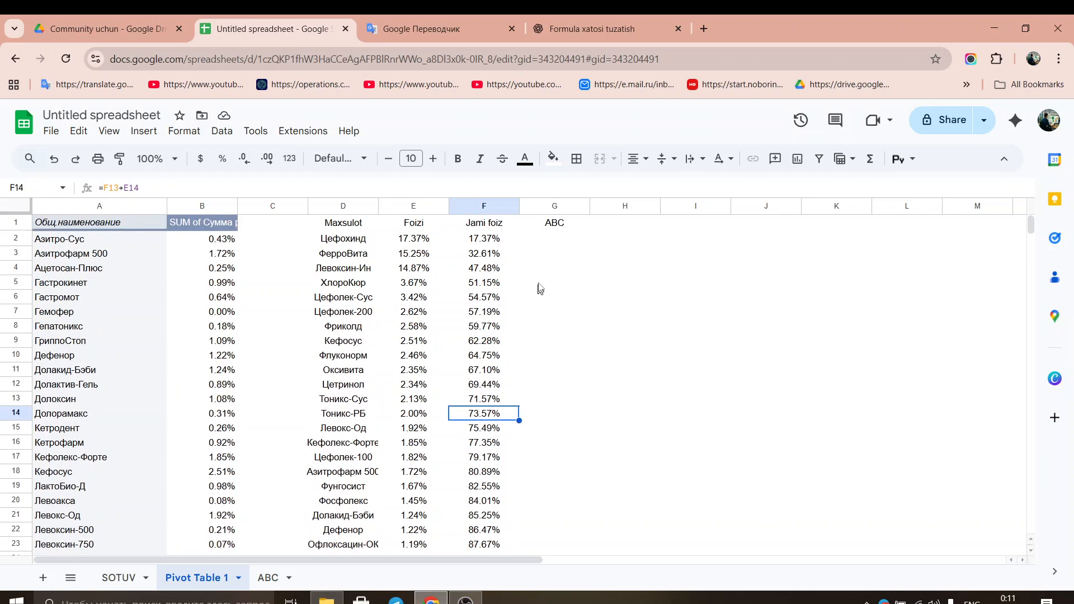
- Start an IFS formula in G2 that returns "A" when the cumulative percentage meets F2<0.8
left_click(556, 244)
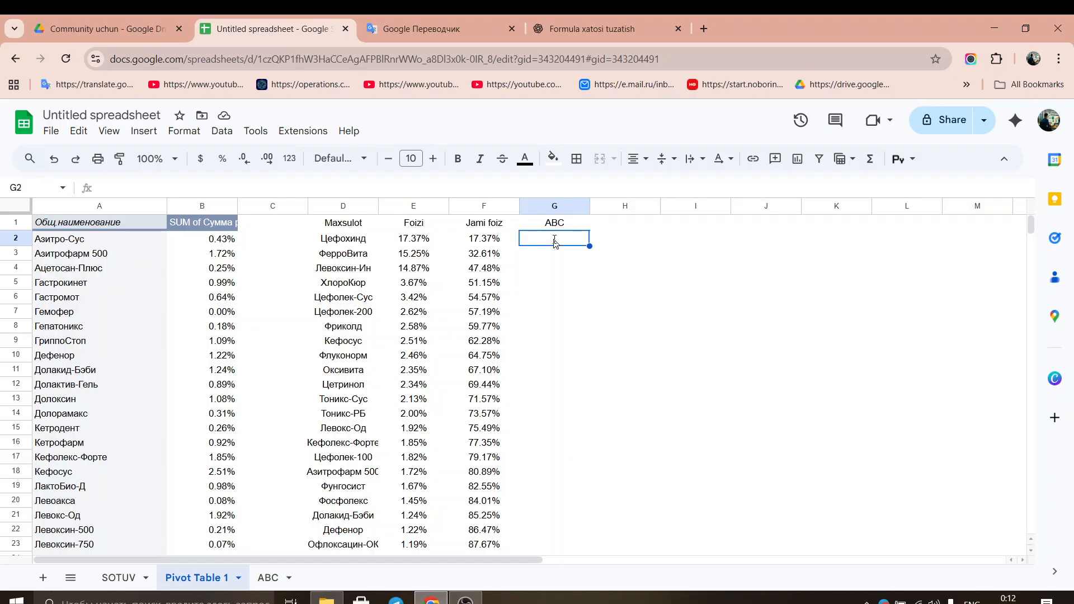
type("=")
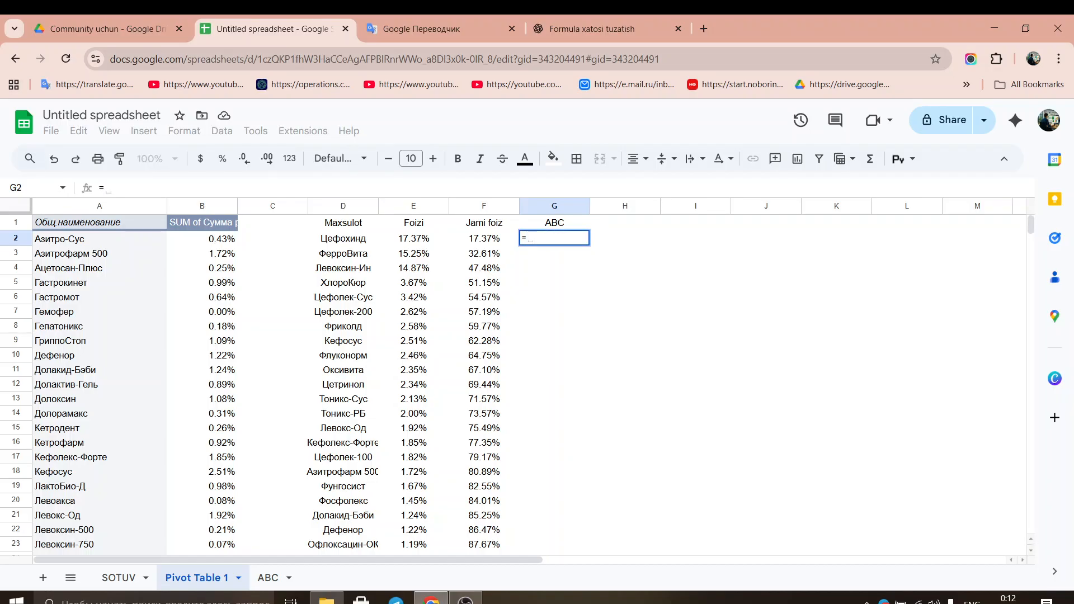
type("i")
key("Down")
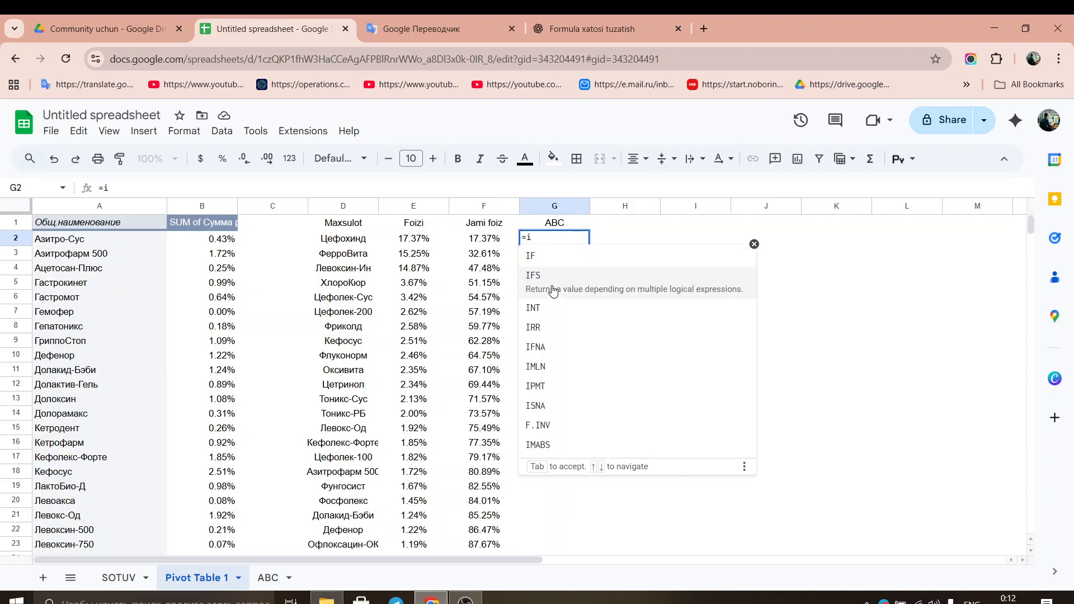
key("Tab")
left_click(477, 241)
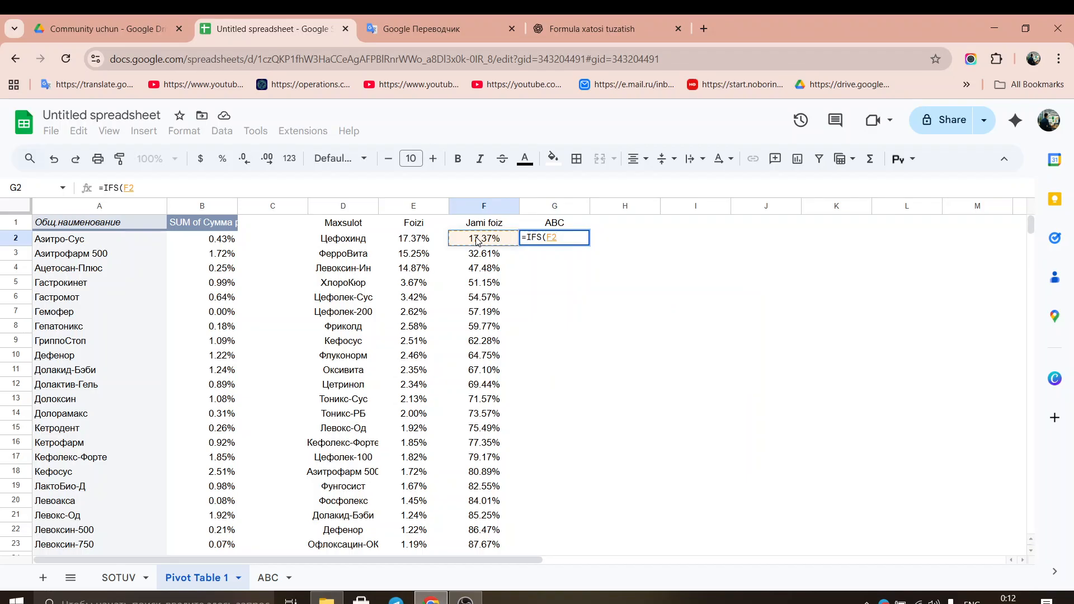
type("<0.8")
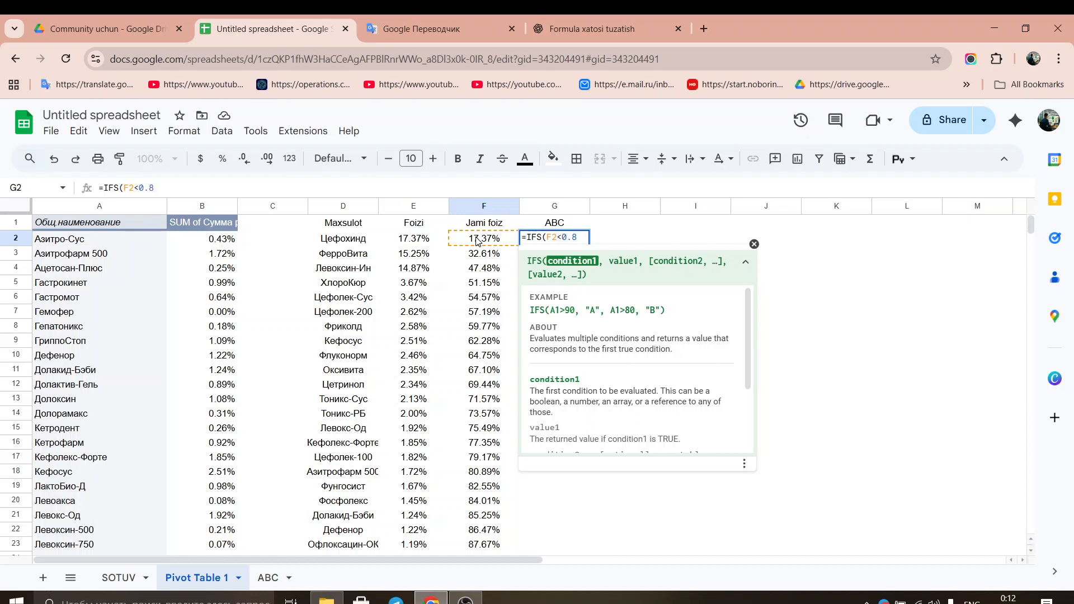
type(",")
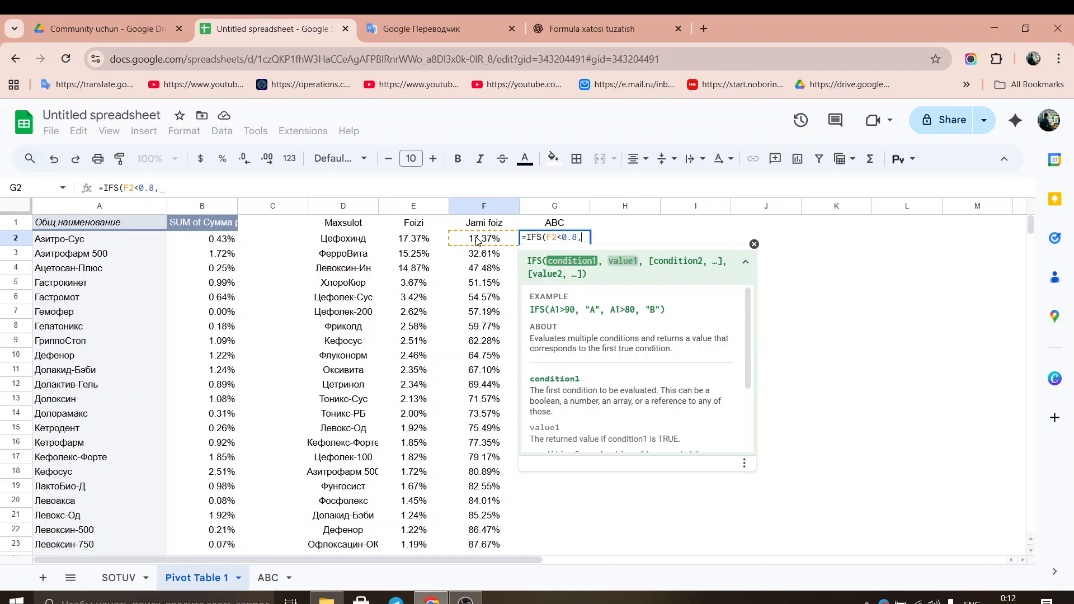
type("\"A\"")
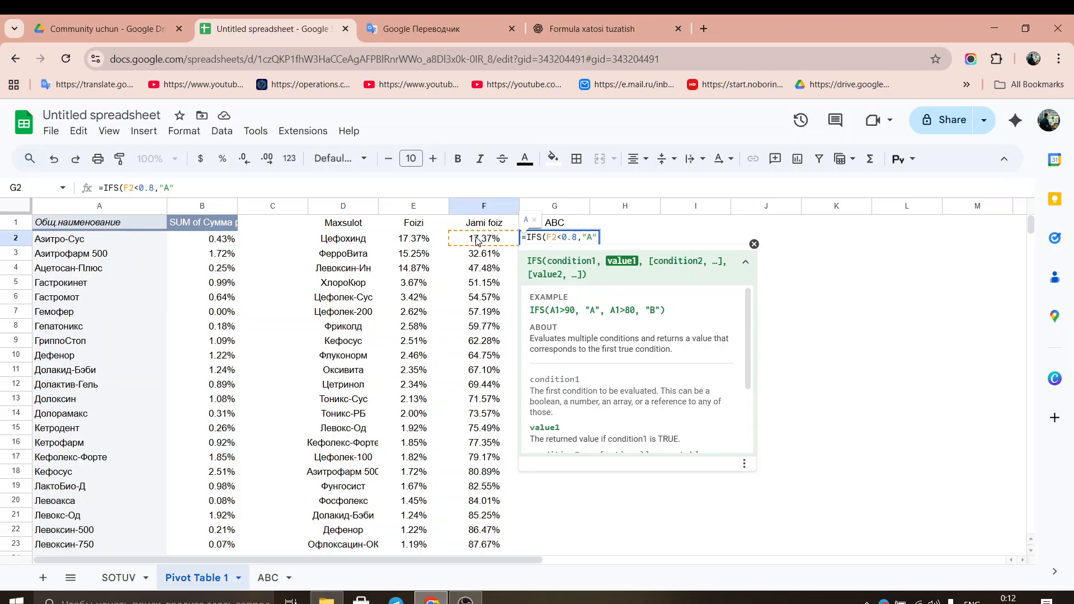
- Add a second condition to the G2 formula, F2<0.95, returning "B"
type(",")
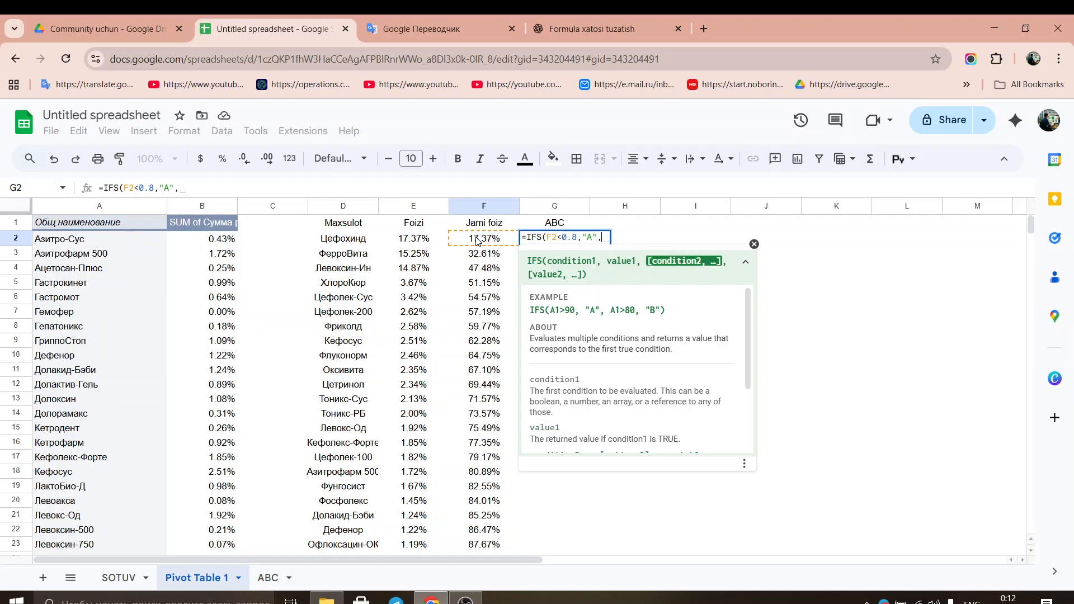
left_click(477, 241)
type("<0.95")
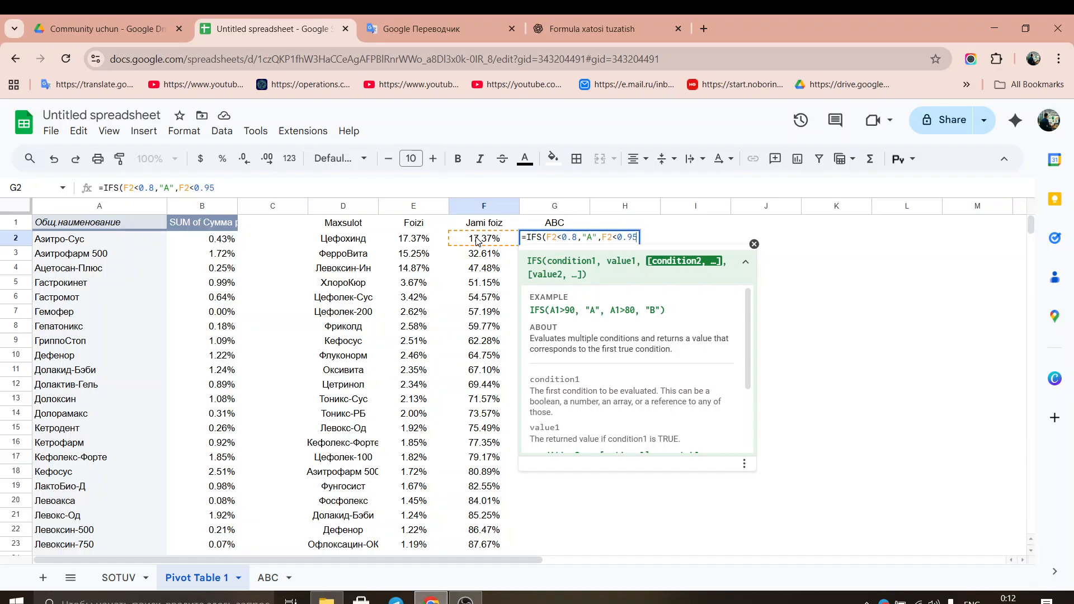
type(",\"")
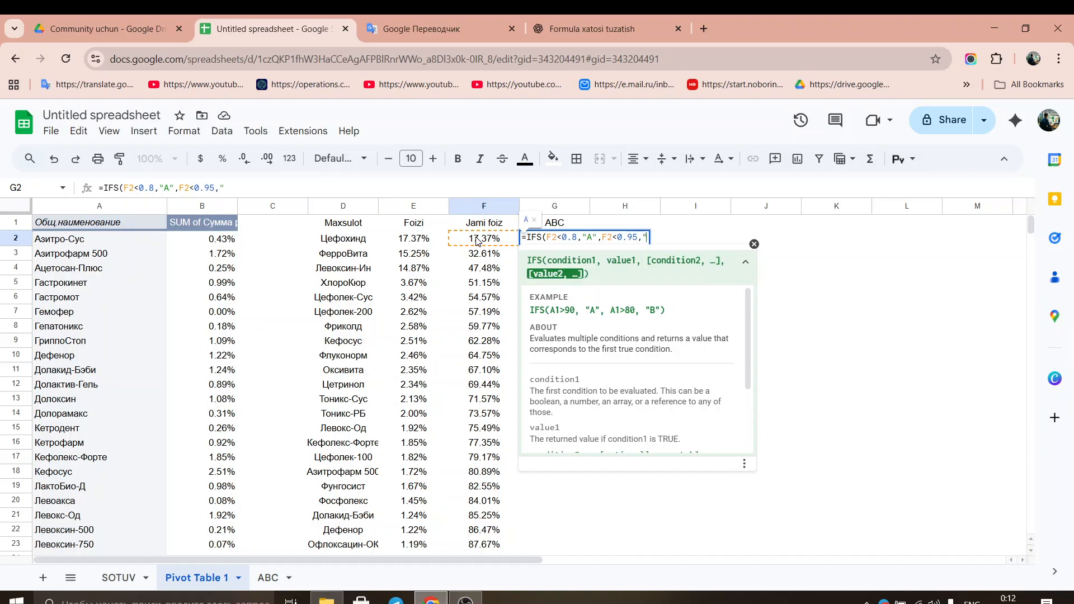
type("B\",")
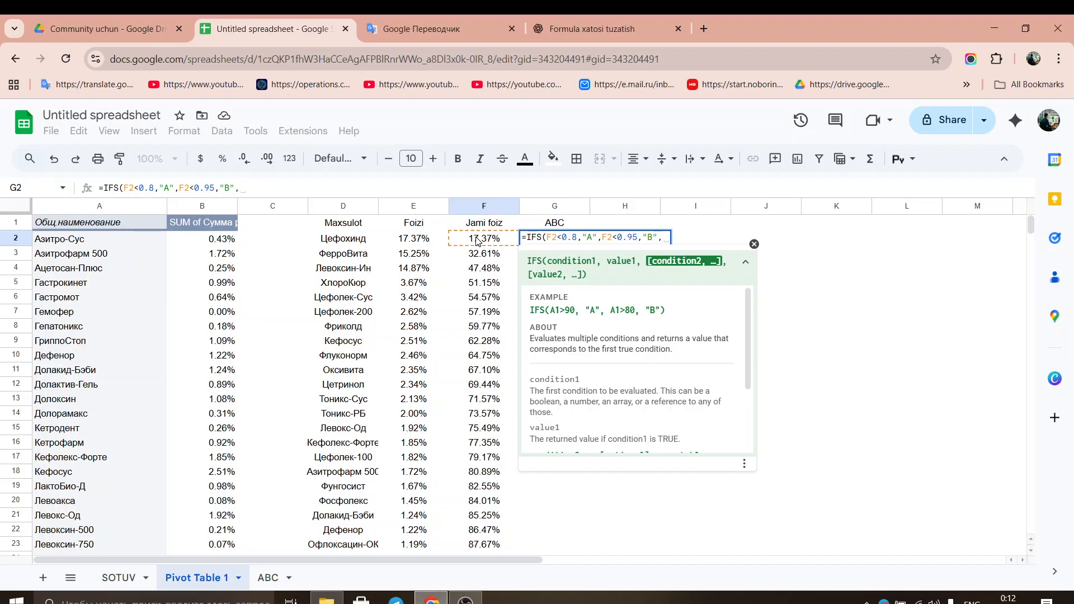
- Finish the IFS formula with F2>=0.95 returning "C" and autofill it down the ABC column
left_click(476, 240)
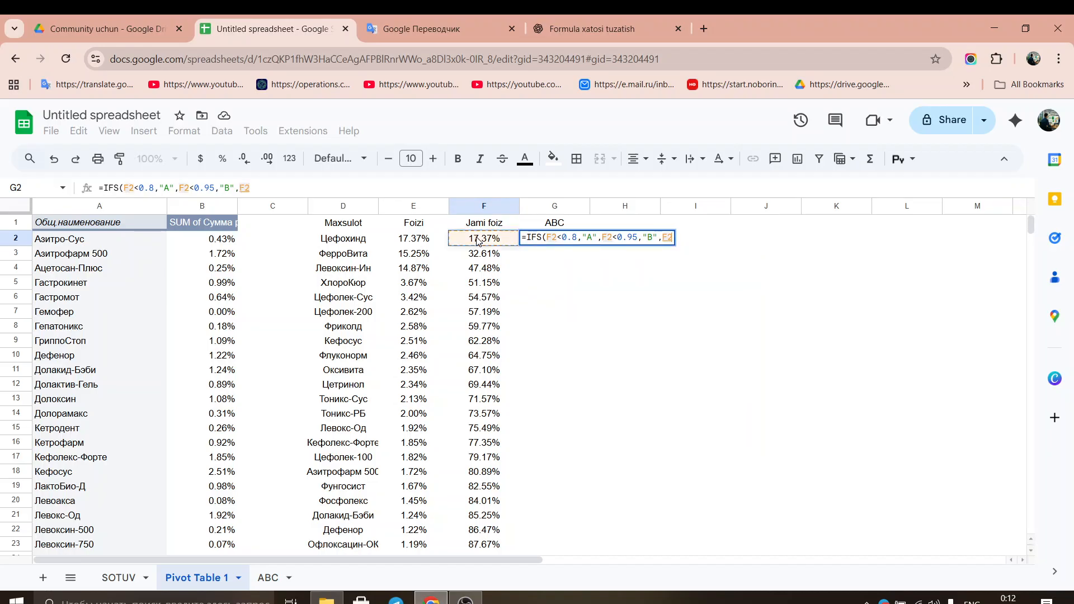
type(">=")
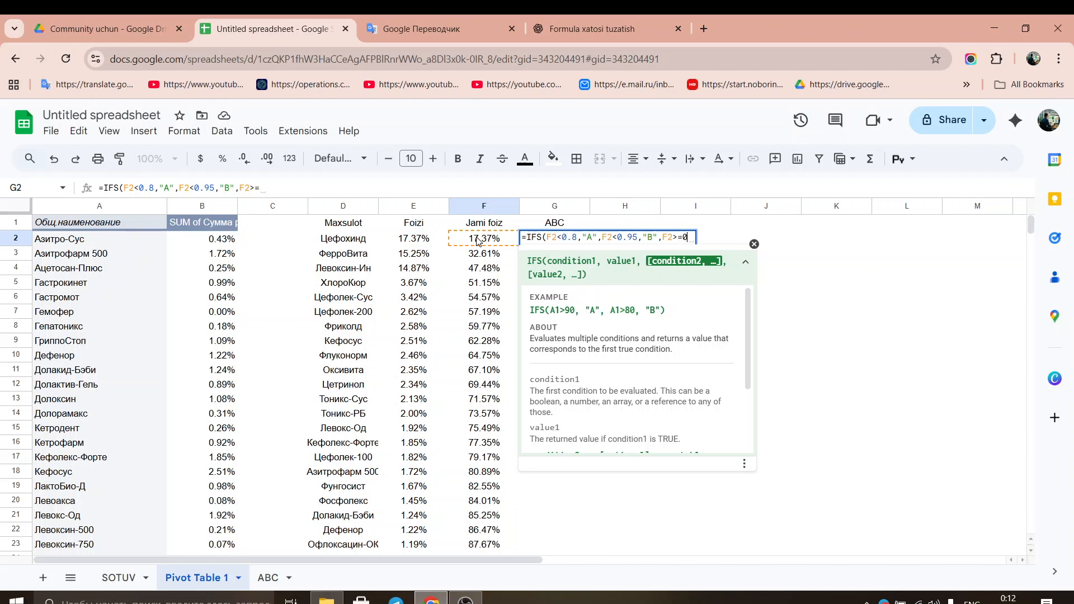
type("0.95,")
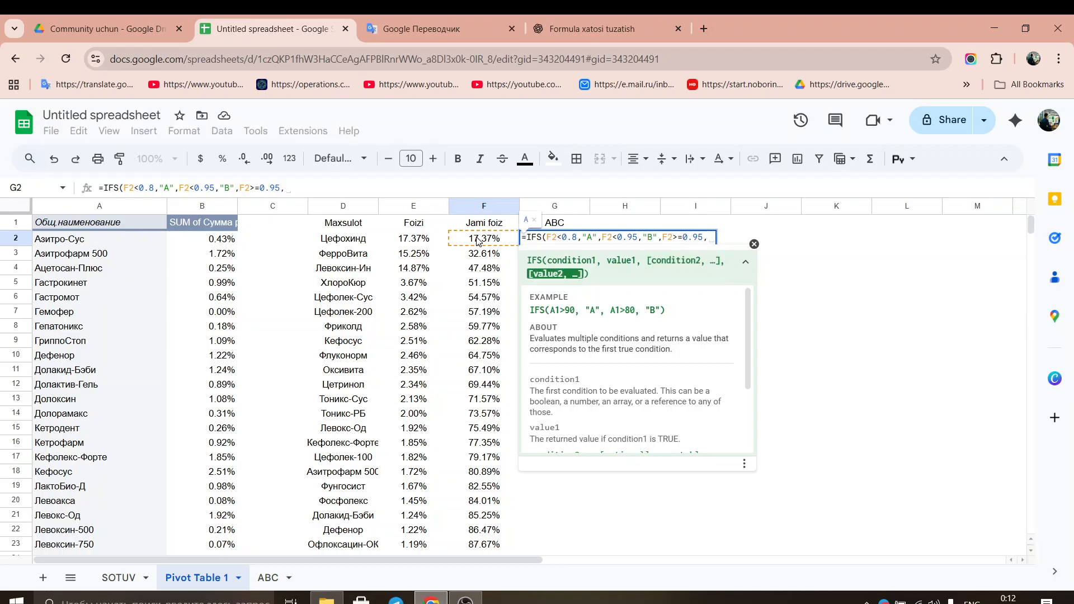
type("\"C\"")
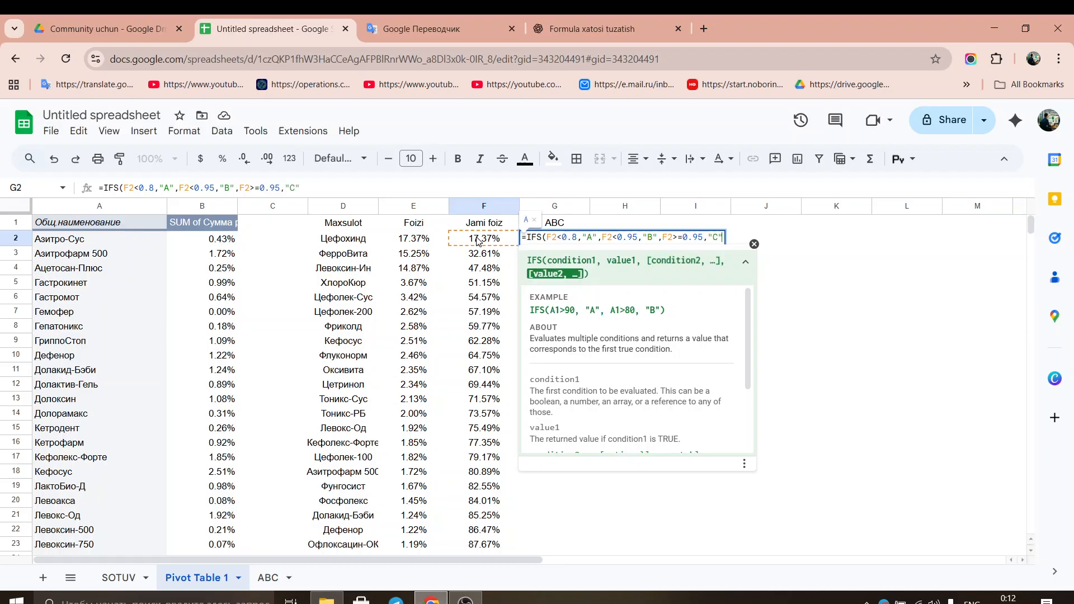
key("Return")
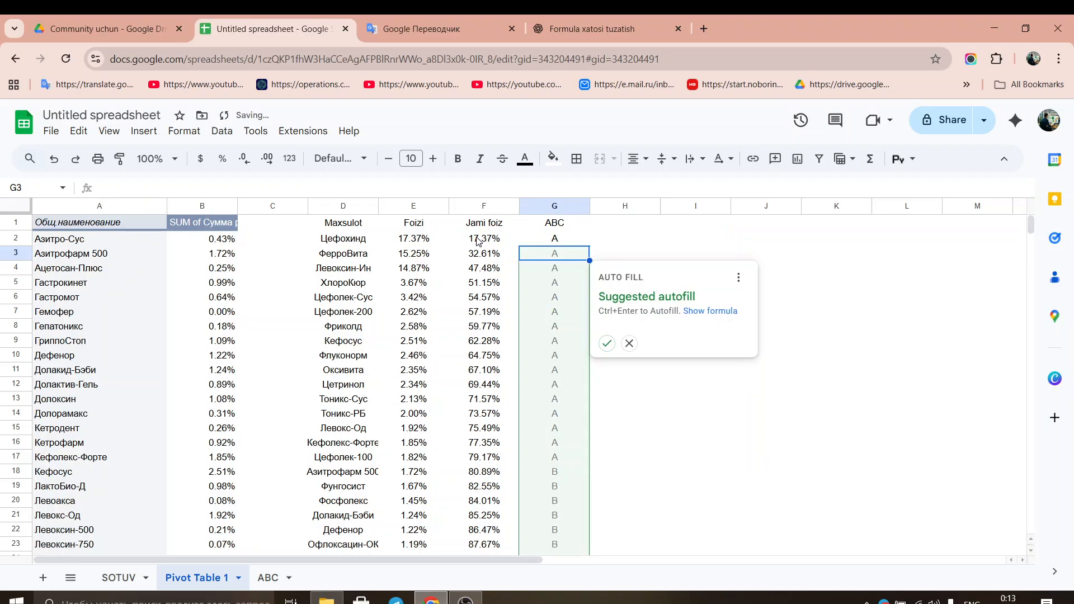
left_click(607, 343)
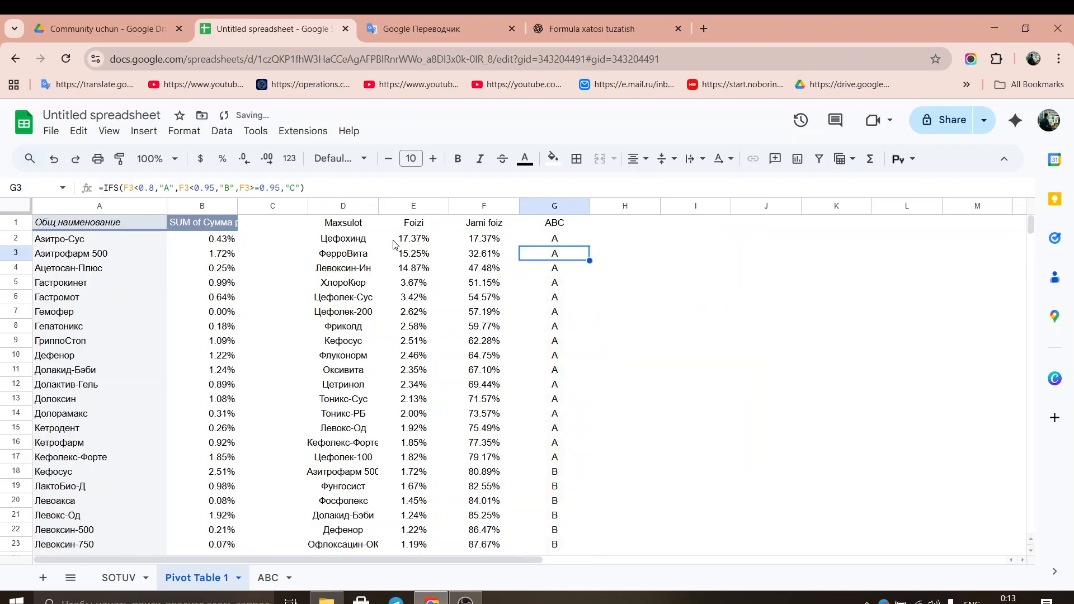
- Widen the Maxsulot column to fit the full product names and review the ABC classes down to the last product
left_click(354, 240)
left_click_drag(355, 240, 377, 457)
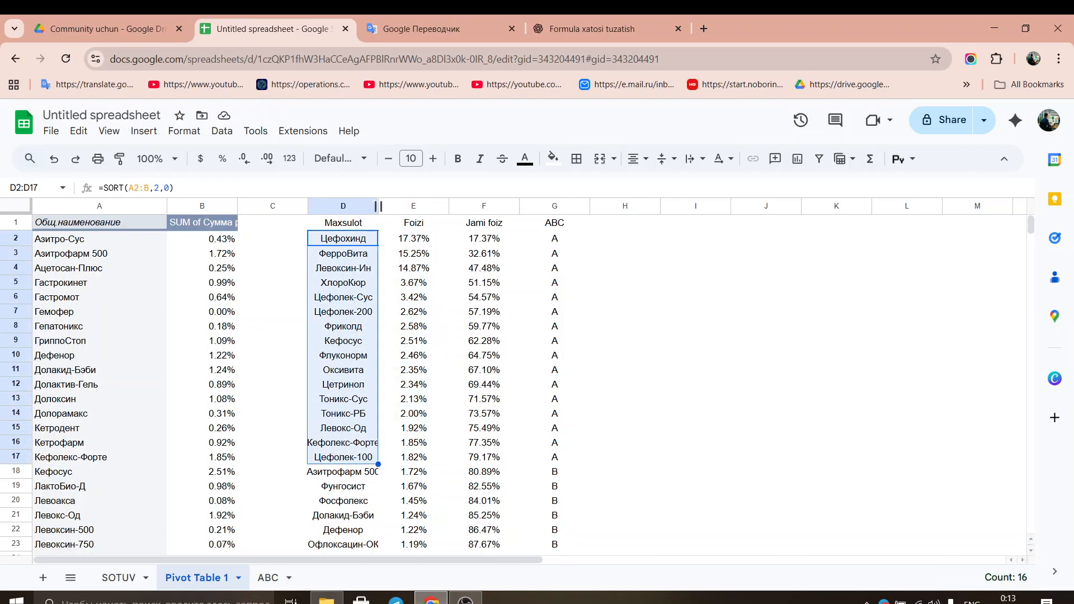
left_click_drag(378, 206, 434, 228)
scroll(613, 391, "down", 5)
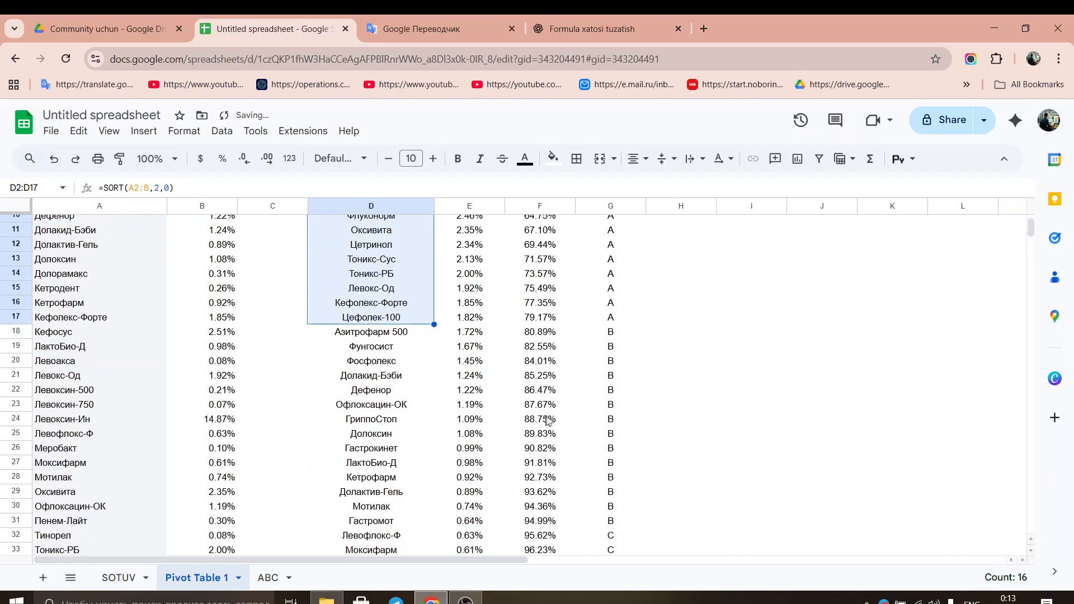
scroll(613, 322, "down", 8)
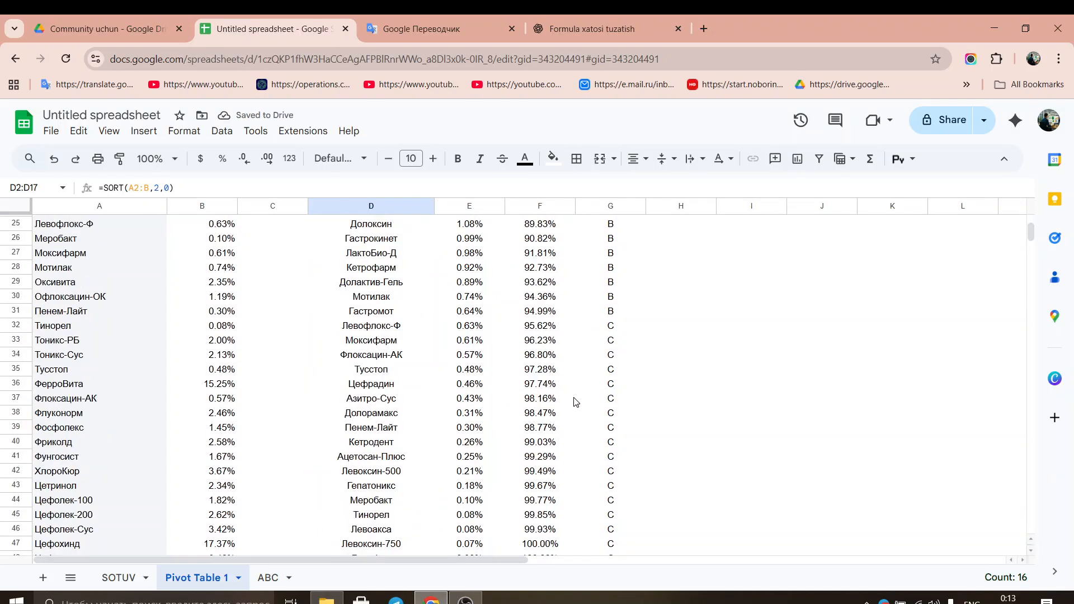
scroll(426, 336, "up", 12)
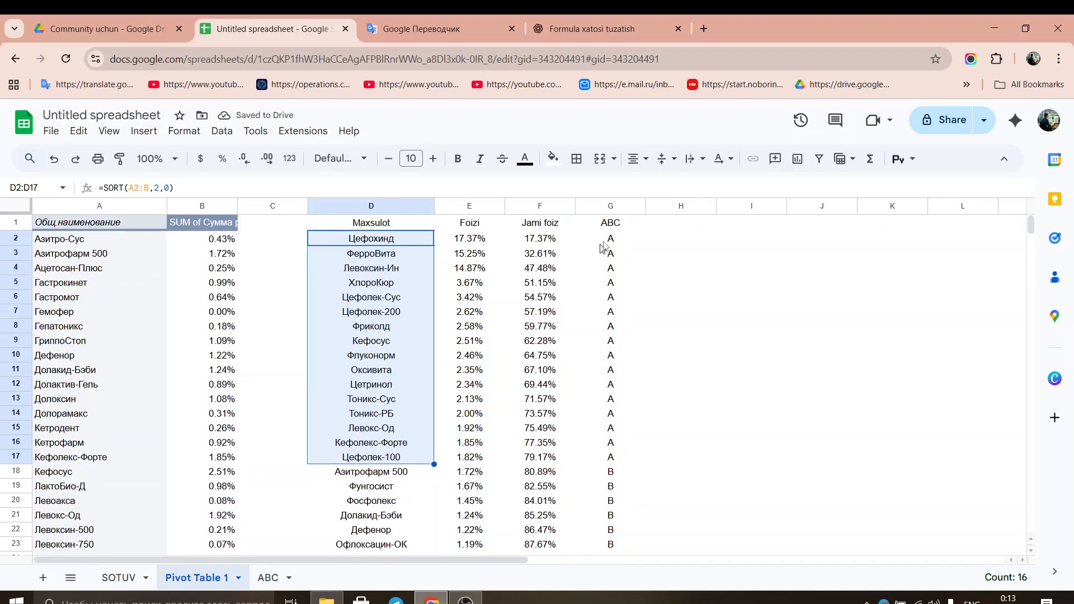
left_click(606, 242)
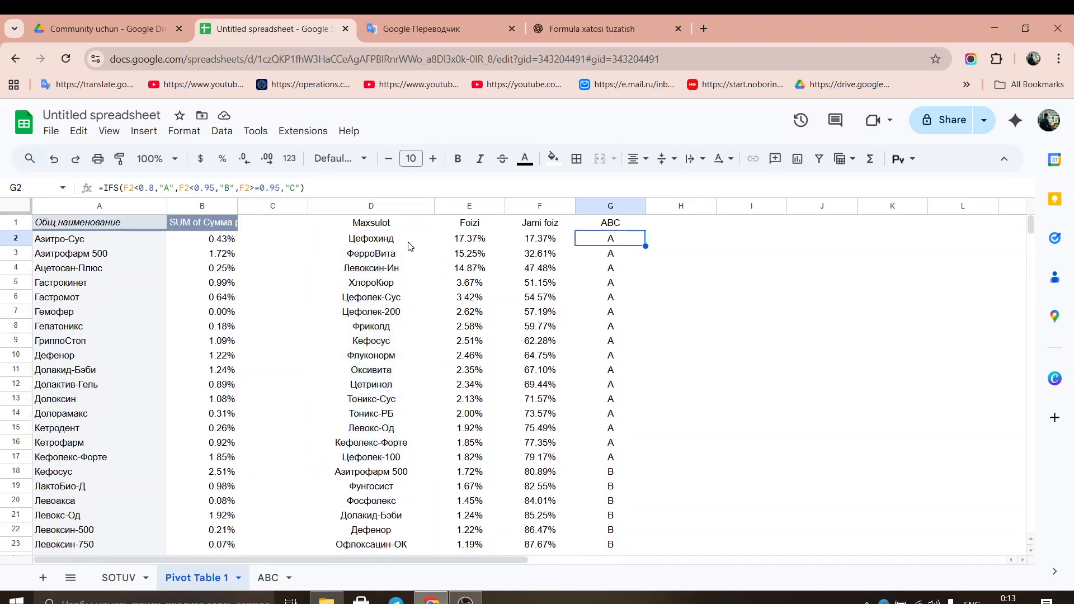
- Format the header cells D1:G1 with a dark cyan fill and bold white text
left_click(398, 227)
left_click_drag(459, 229, 611, 223)
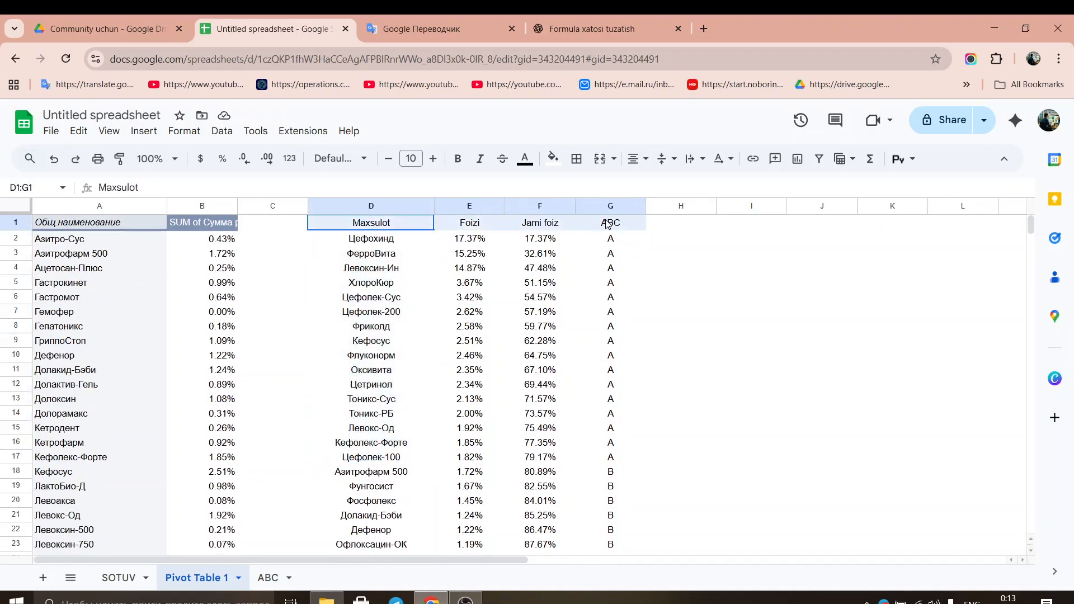
left_click(553, 158)
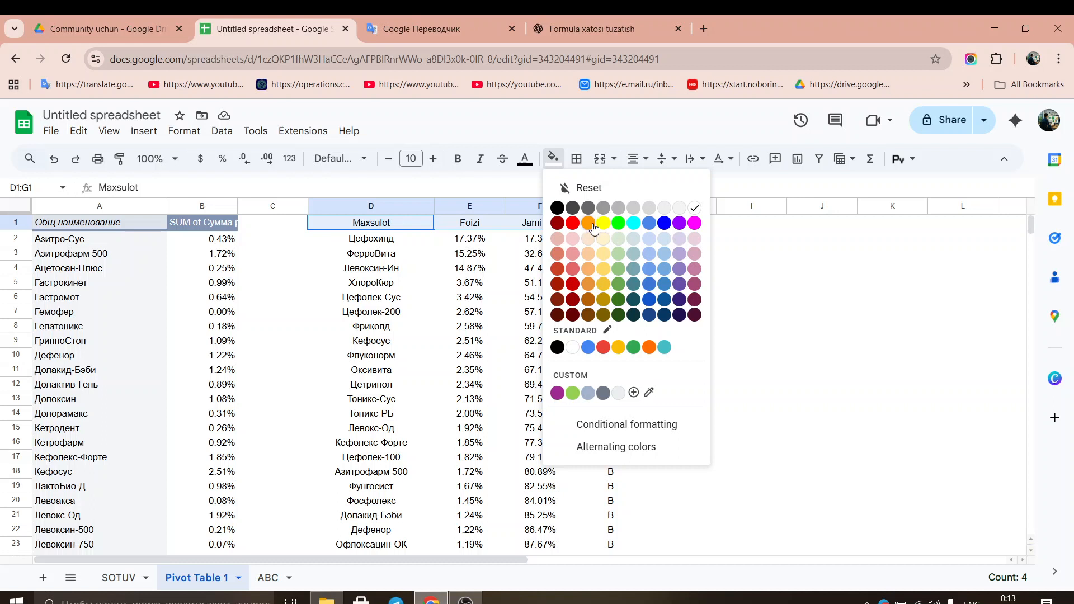
left_click(634, 300)
left_click(457, 158)
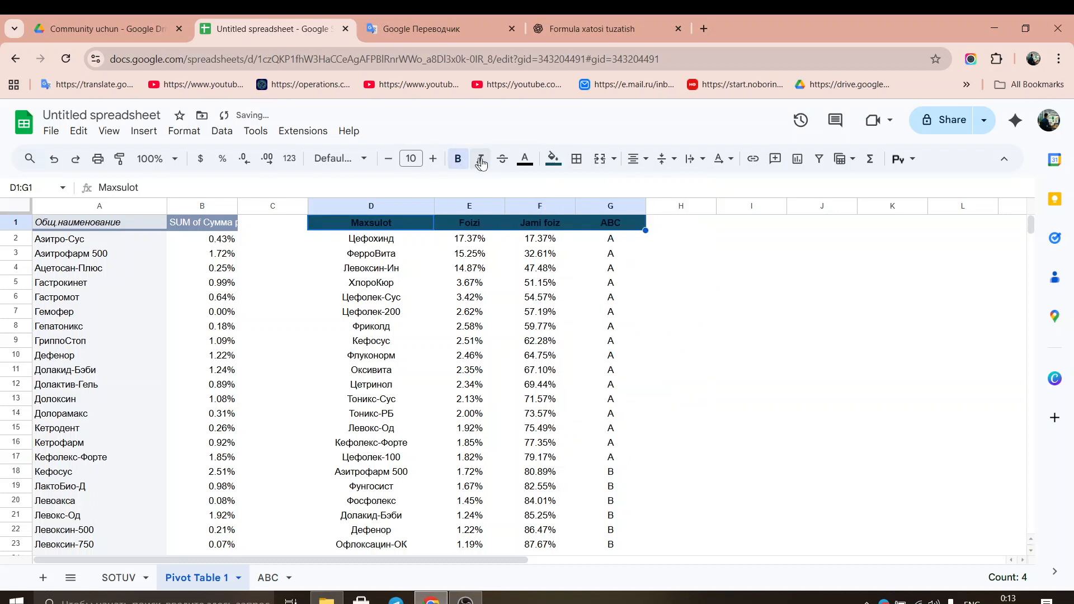
left_click(523, 159)
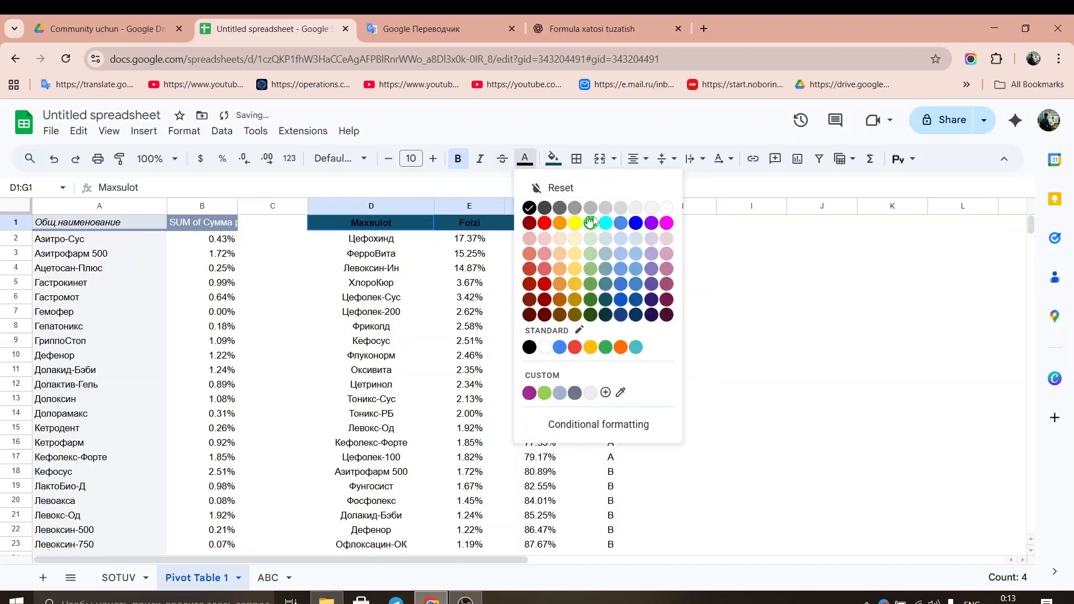
left_click(666, 207)
- Select the product rows D2:G48 and start a conditional formatting rule for them
left_click(390, 241)
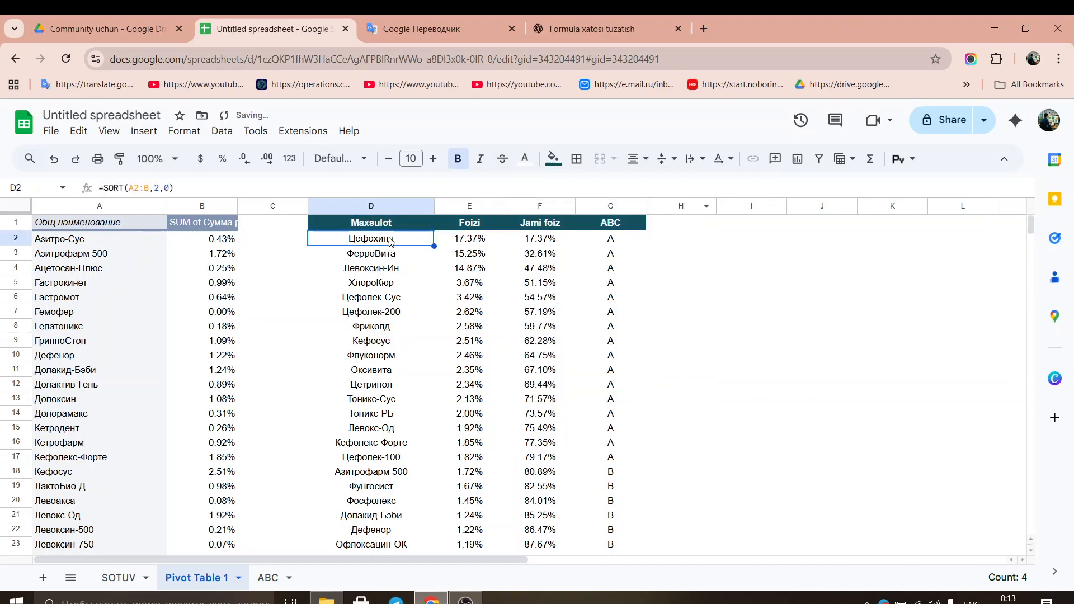
key("shift+Right")
key("shift+Right")
key("shift+Right")
key("shift+Down")
key("shift+Down")
key("shift+Down")
key("shift+Down")
key("shift+Down")
key("shift+Down")
key("shift+Down")
key("shift+Down")
key("shift+Down")
key("shift+Down")
key("shift+Down")
key("shift+Down")
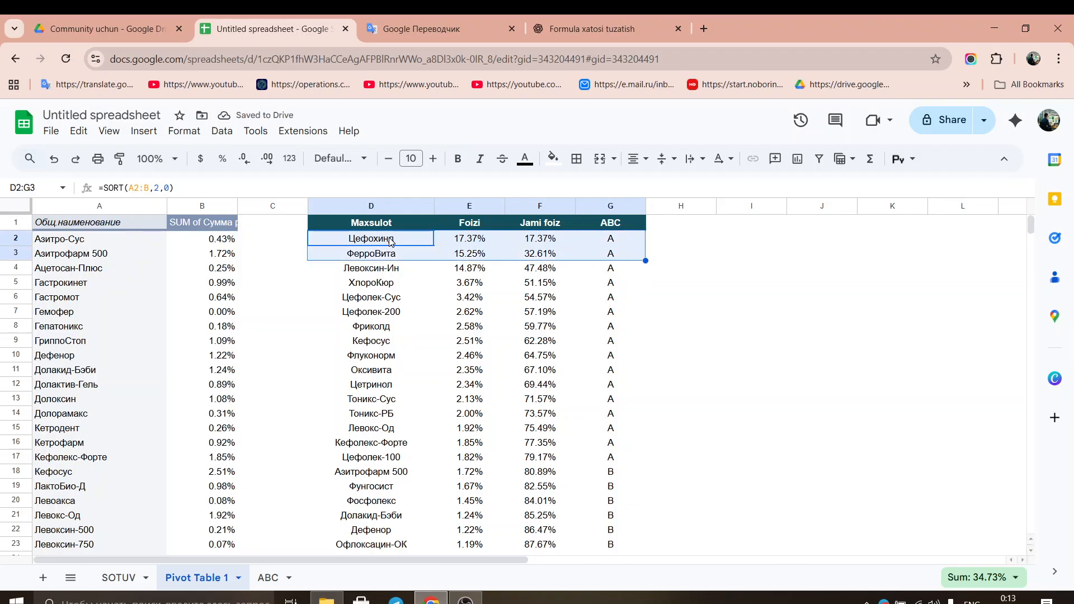
key("shift+Down")
key("shift+Down")
key("shift+Down")
key("shift+Down")
key("shift+Down")
key("shift+Down")
key("shift+Down")
key("shift+Down")
key("shift+Down")
key("shift+Down")
key("shift+Down")
key("shift+Down")
key("shift+Down")
key("shift+Down")
key("shift+Down")
key("shift+Down")
key("shift+Down")
key("shift+Down")
key("shift+Down")
key("shift+Down")
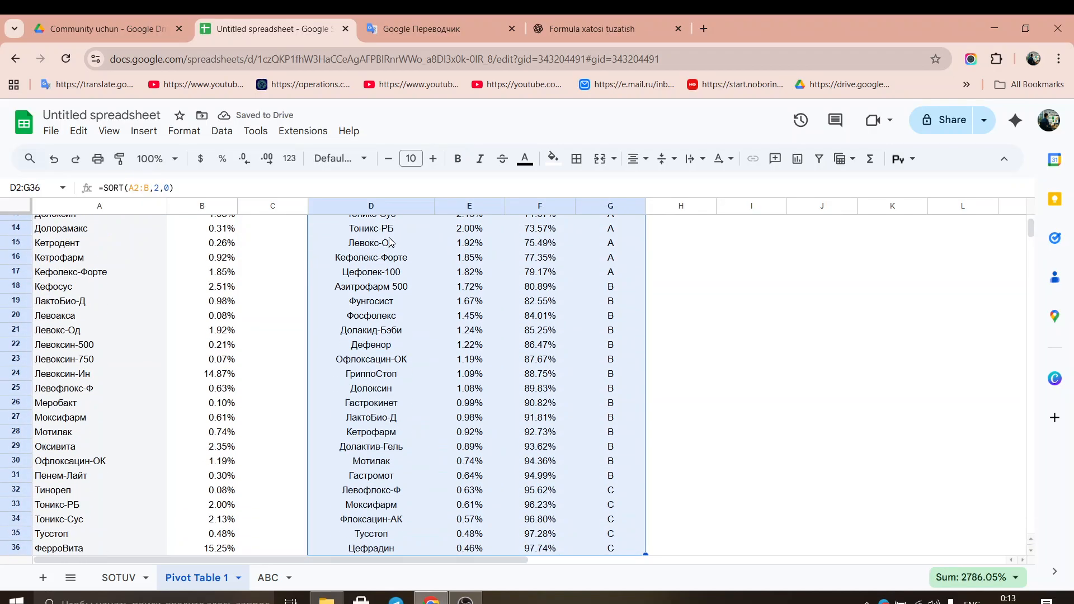
key("shift+Down")
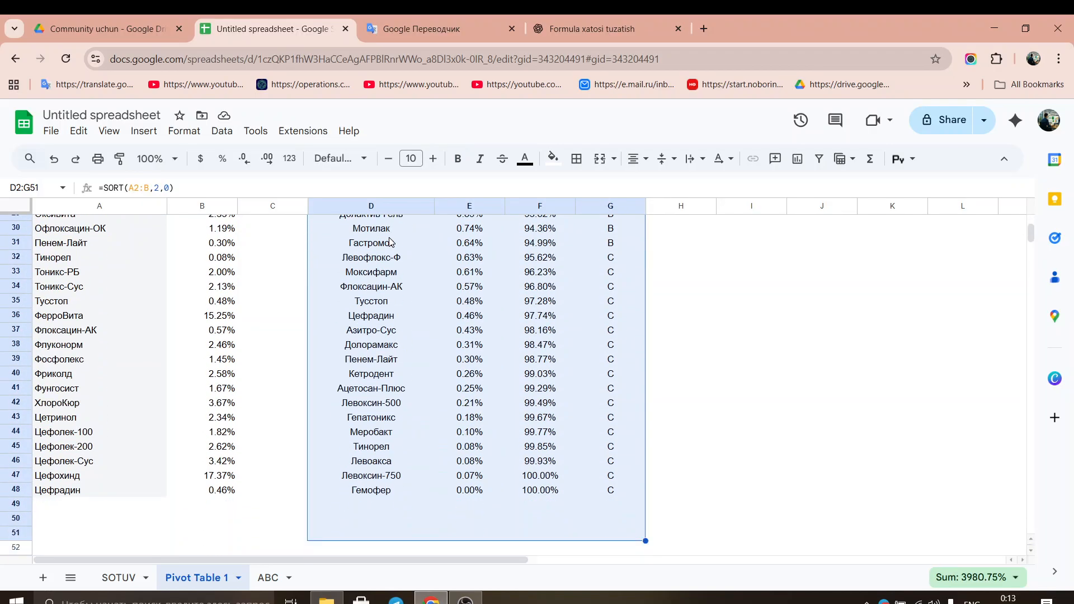
scroll(425, 252, "up", 5)
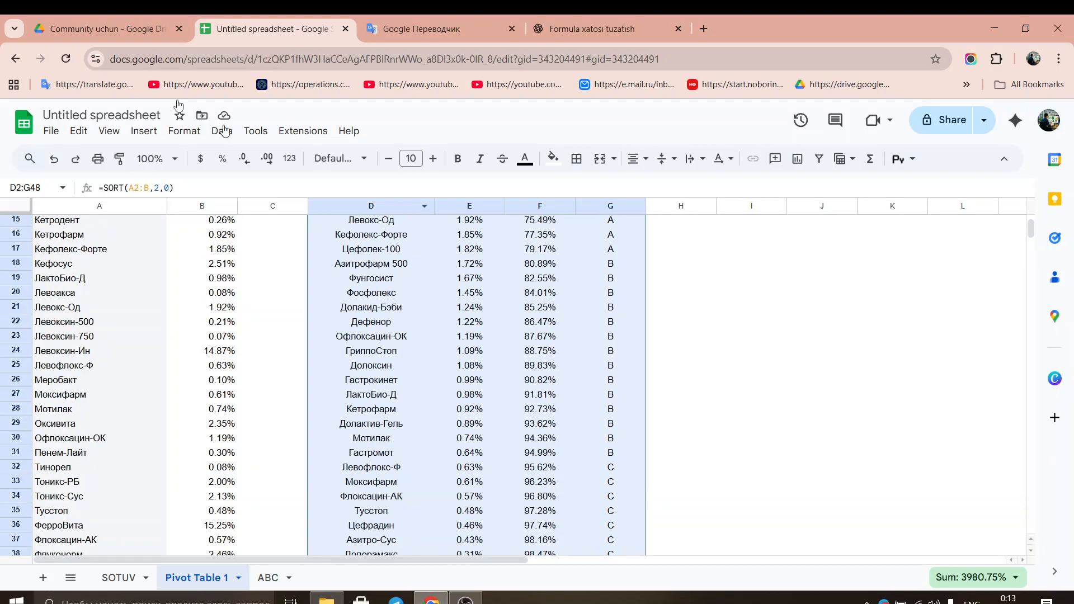
left_click(197, 137)
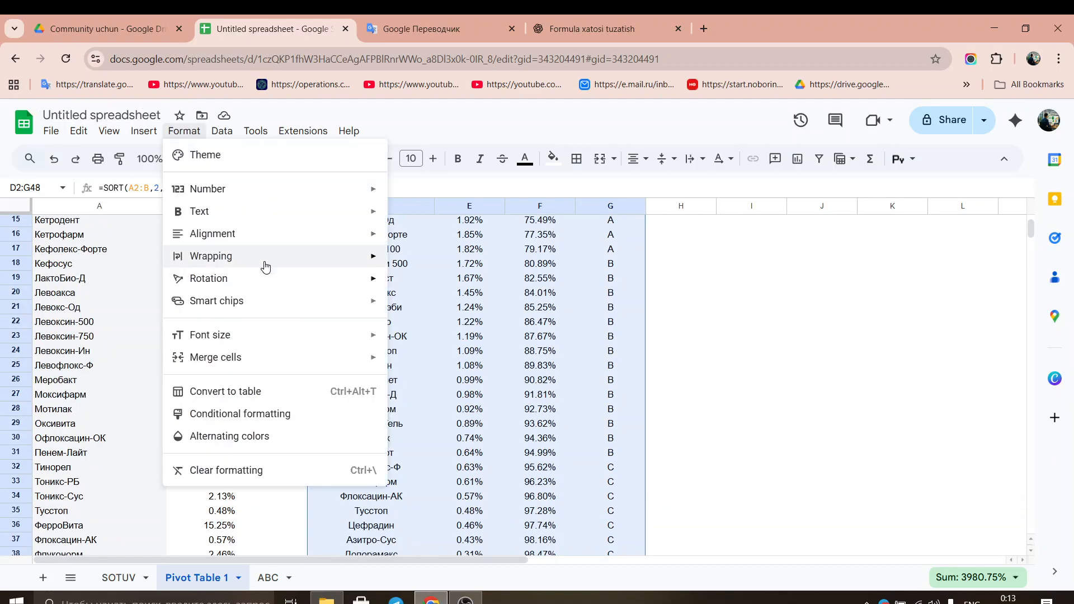
left_click(275, 414)
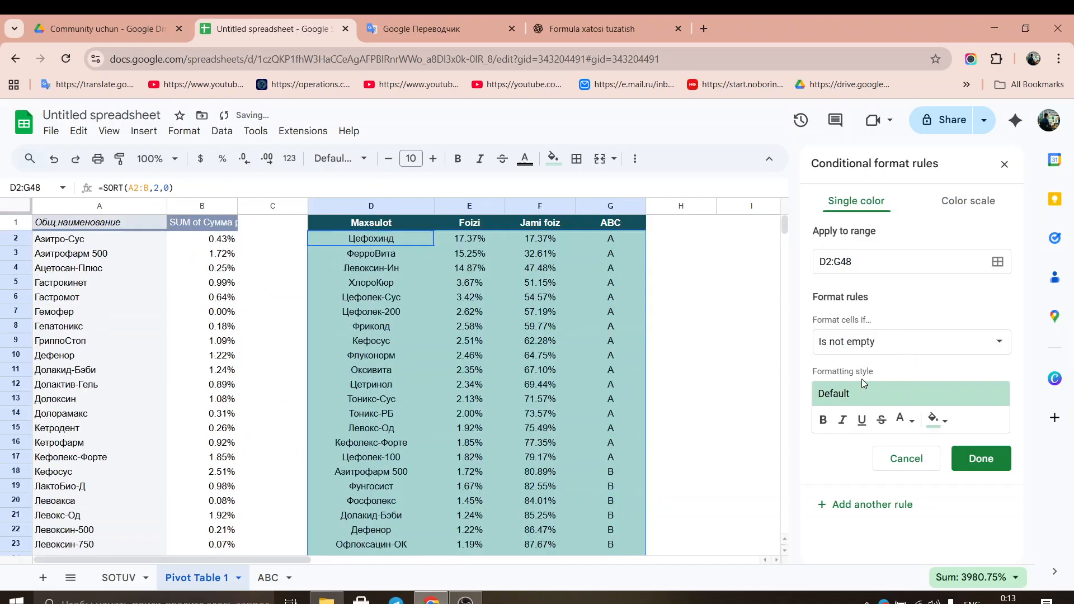
- Set the rule's condition to the custom formula =G2="A"
left_click(870, 352)
scroll(893, 537, "down", 3)
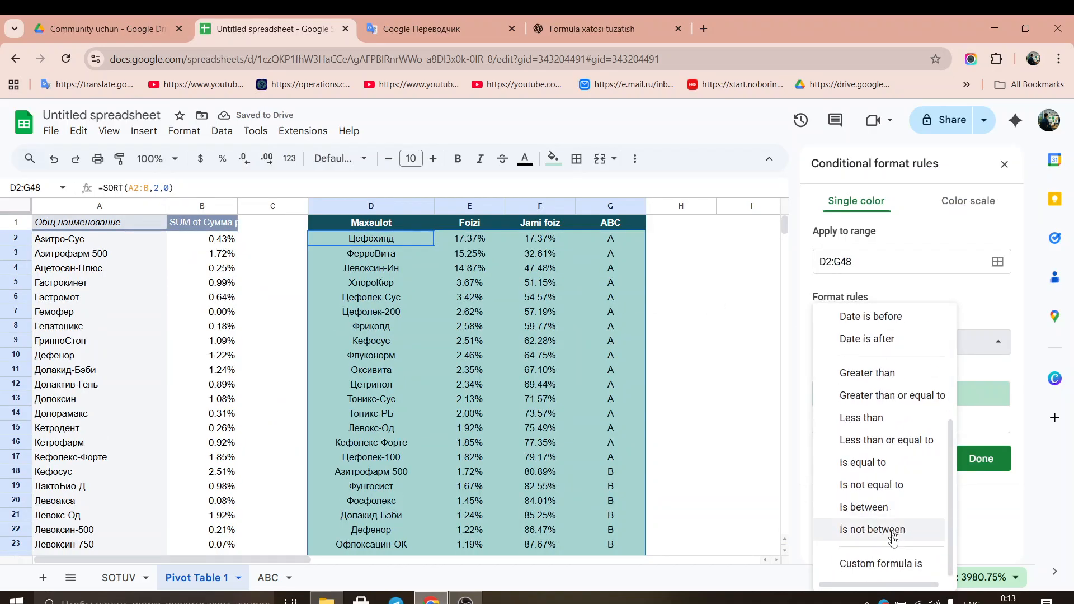
left_click(895, 566)
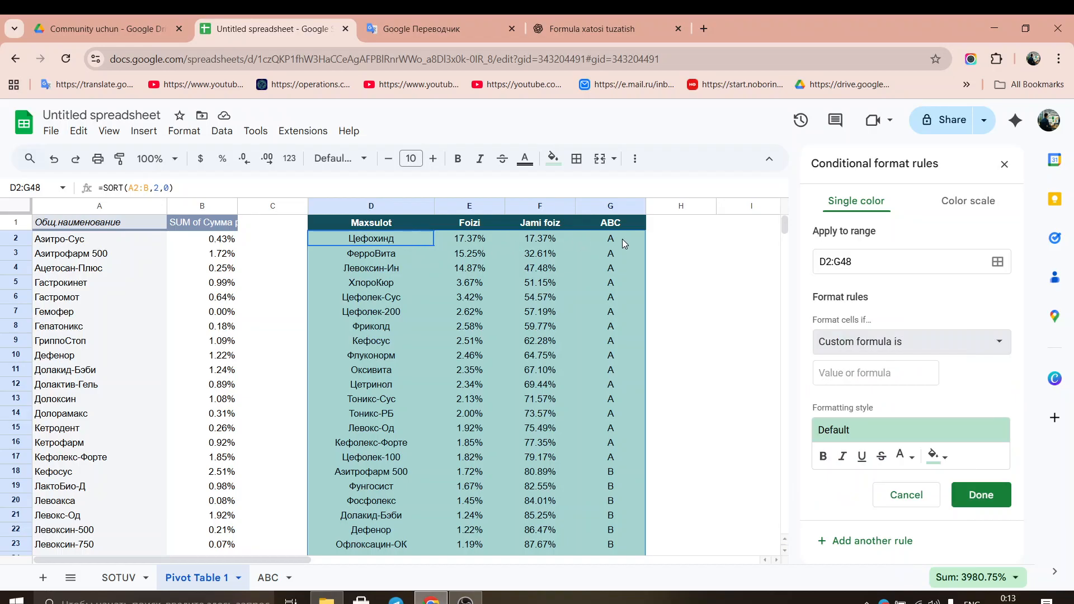
left_click(850, 374)
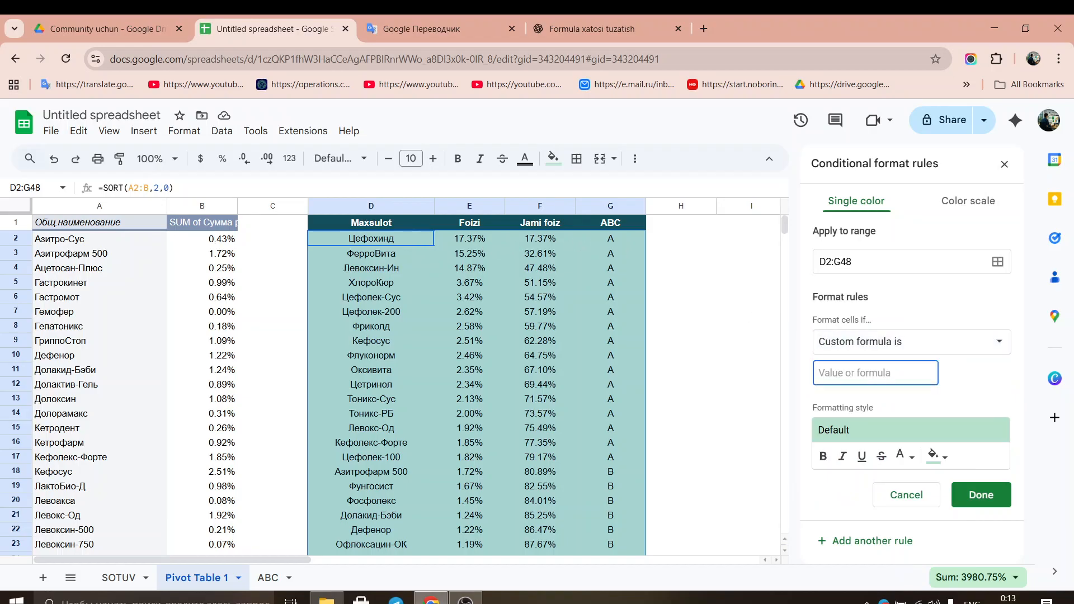
type("=")
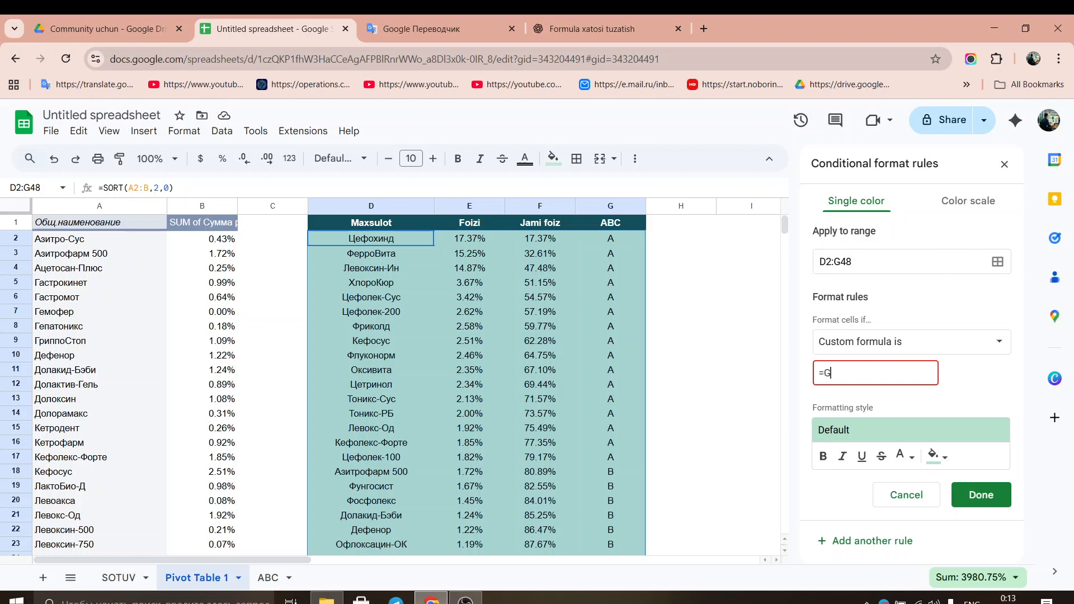
type("G")
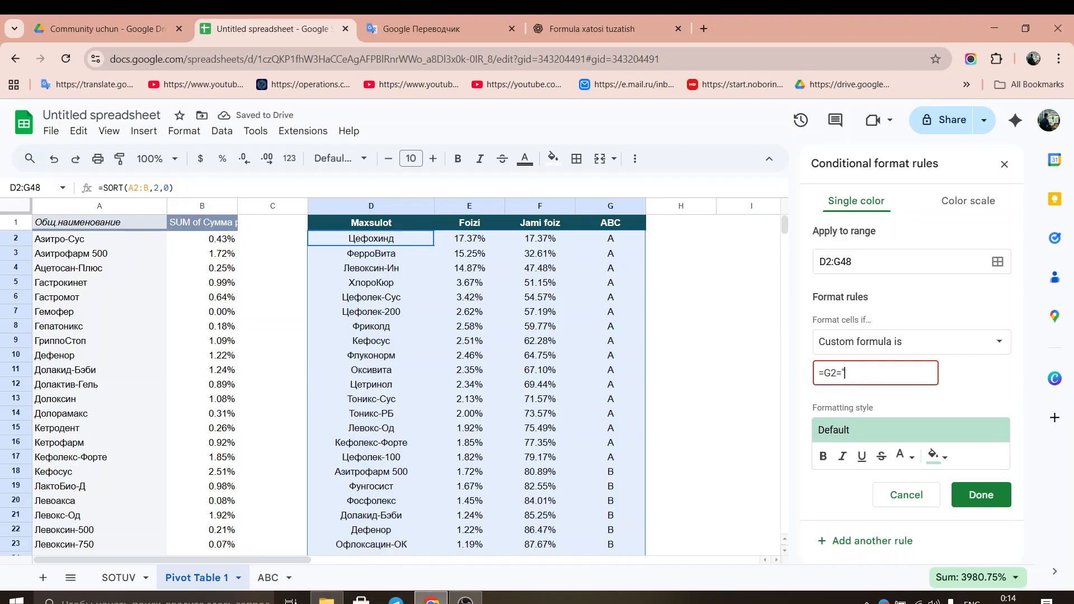
type("\"")
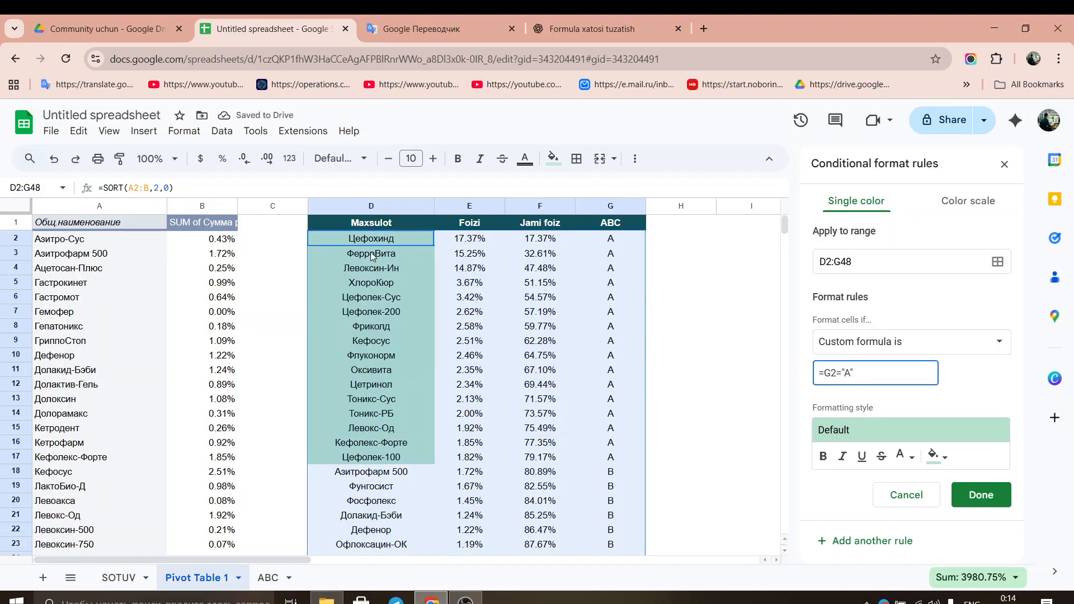
- Lock the column reference so the rule reads =$G2="A" and colors whole rows, keeping the default green fill
left_click(823, 373)
type("$")
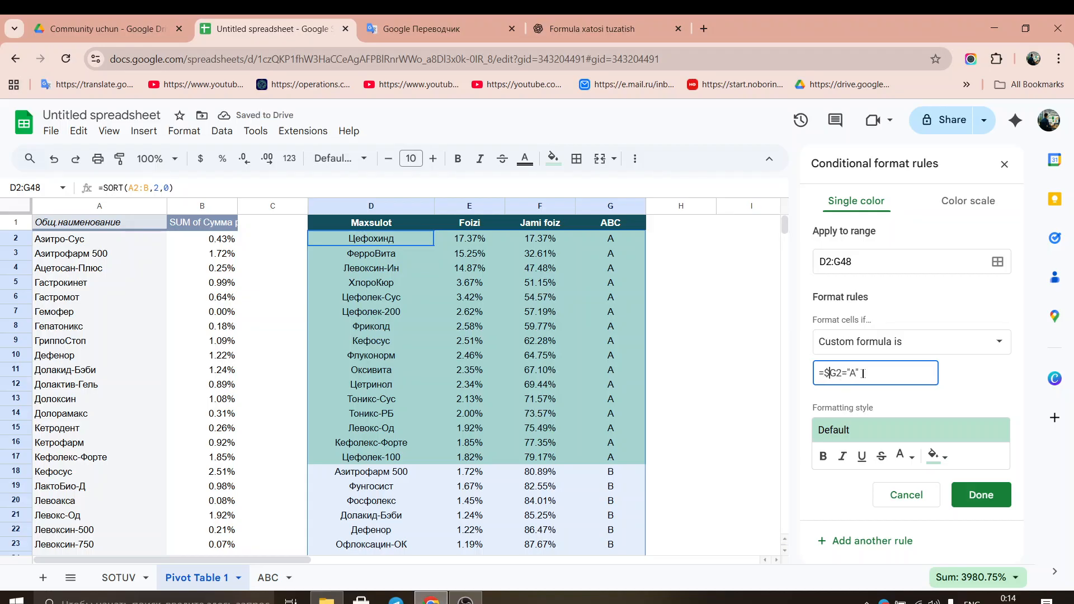
left_click(934, 457)
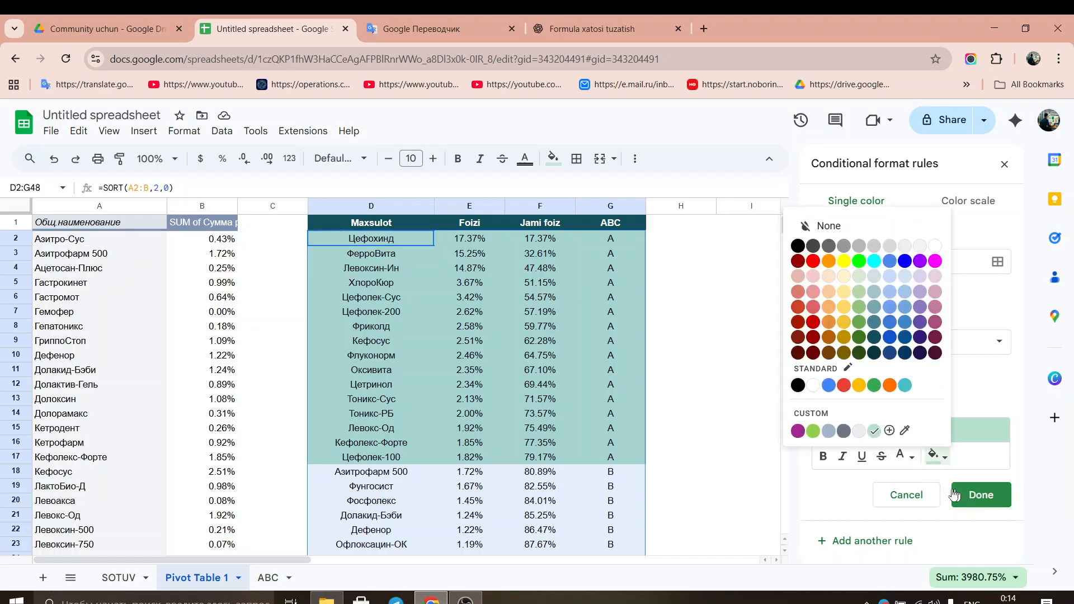
- Add another rule for D2:G48 with the custom formula =$G2="B" and a yellow fill
left_click(854, 547)
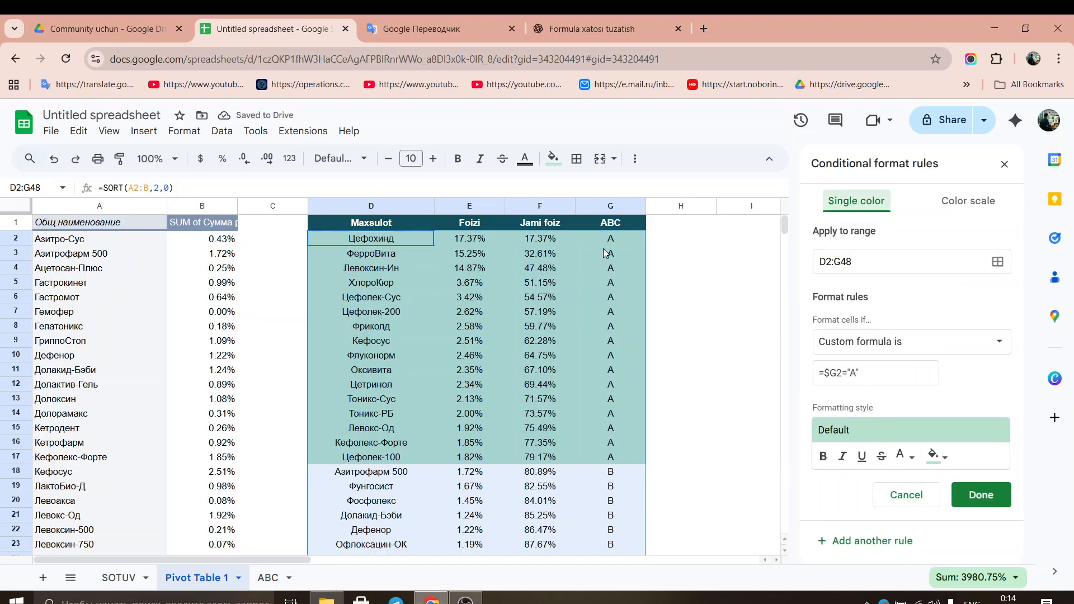
left_click(857, 374)
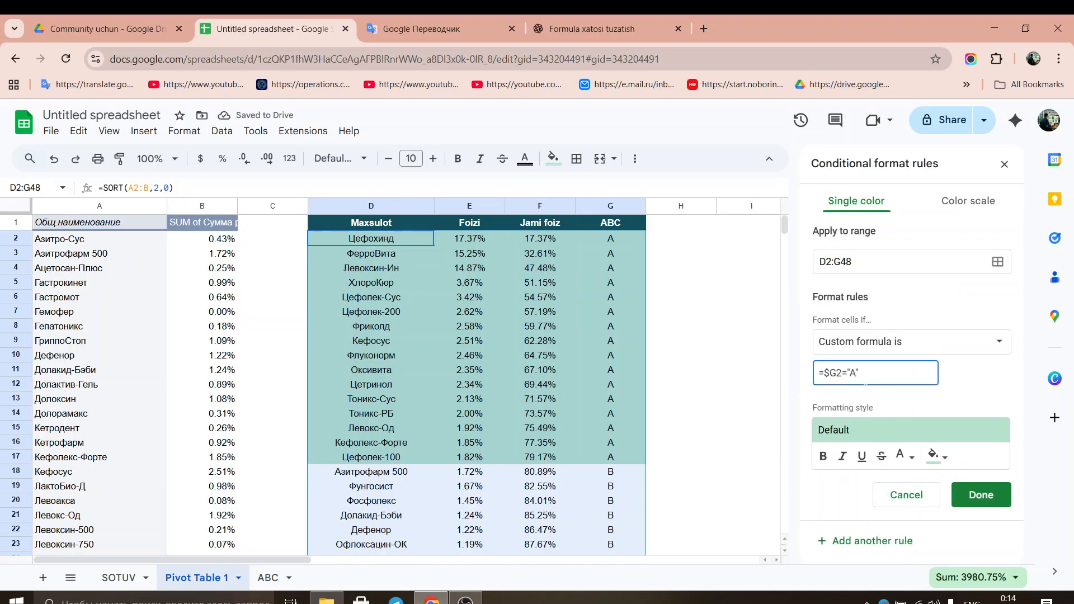
type("B")
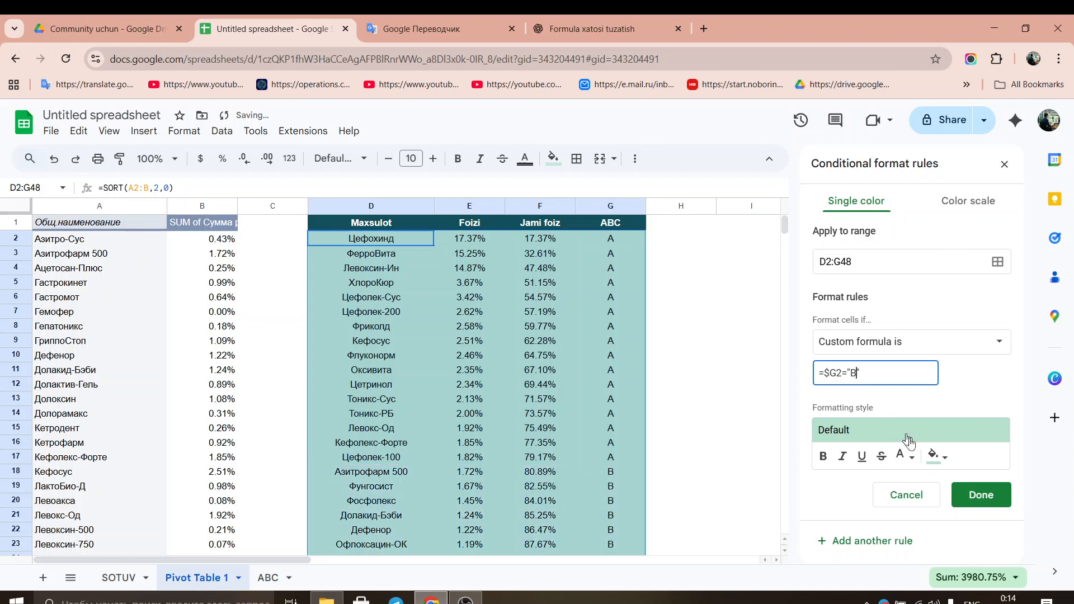
left_click(937, 456)
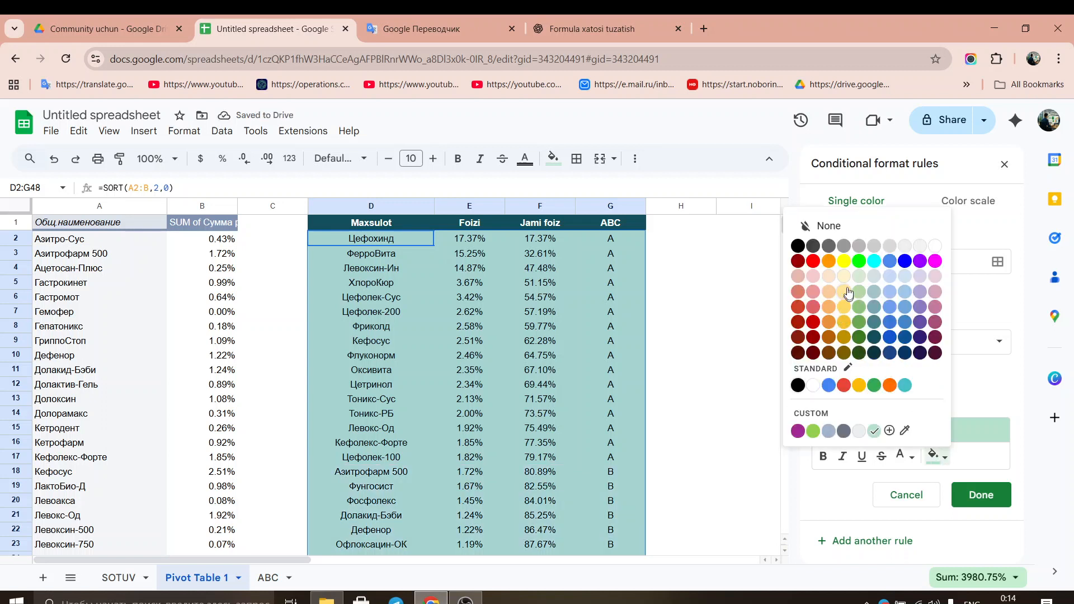
left_click(844, 263)
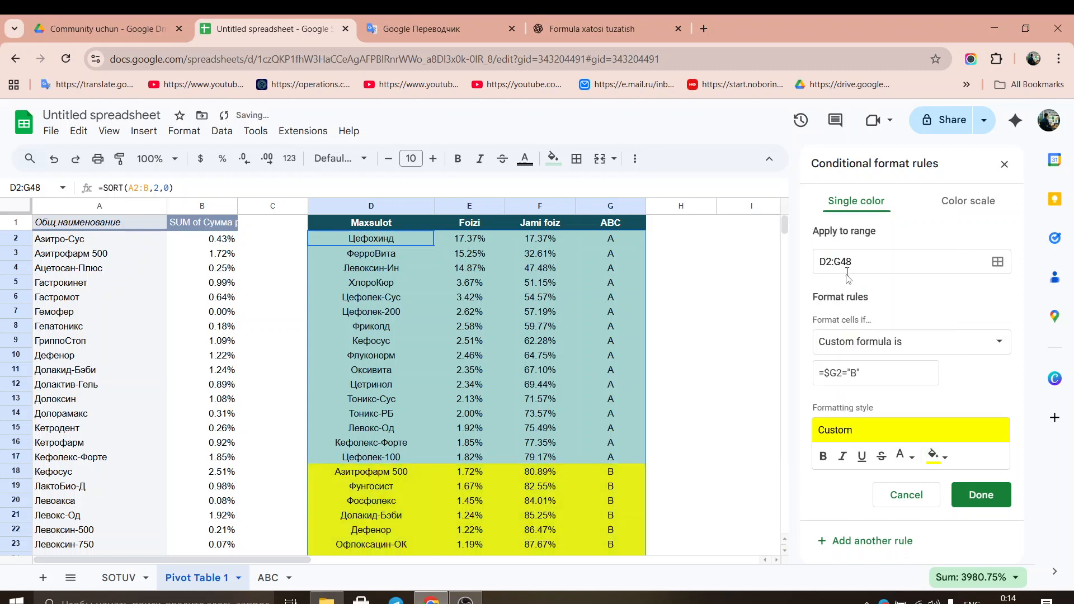
- Try a dark yellow fill for the class B rule and settle on light yellow 1
left_click(937, 456)
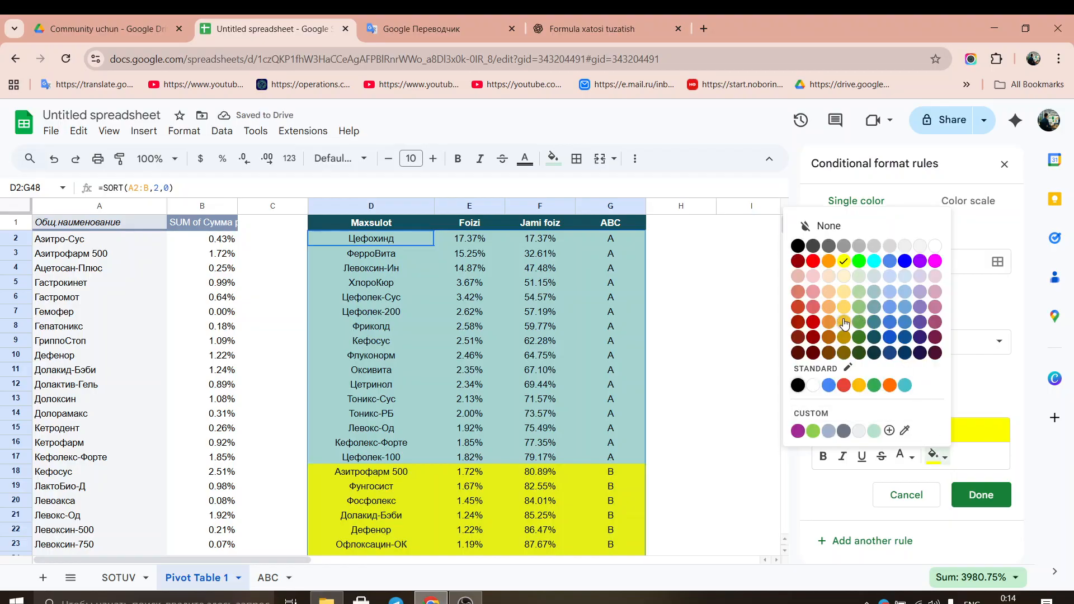
left_click(843, 323)
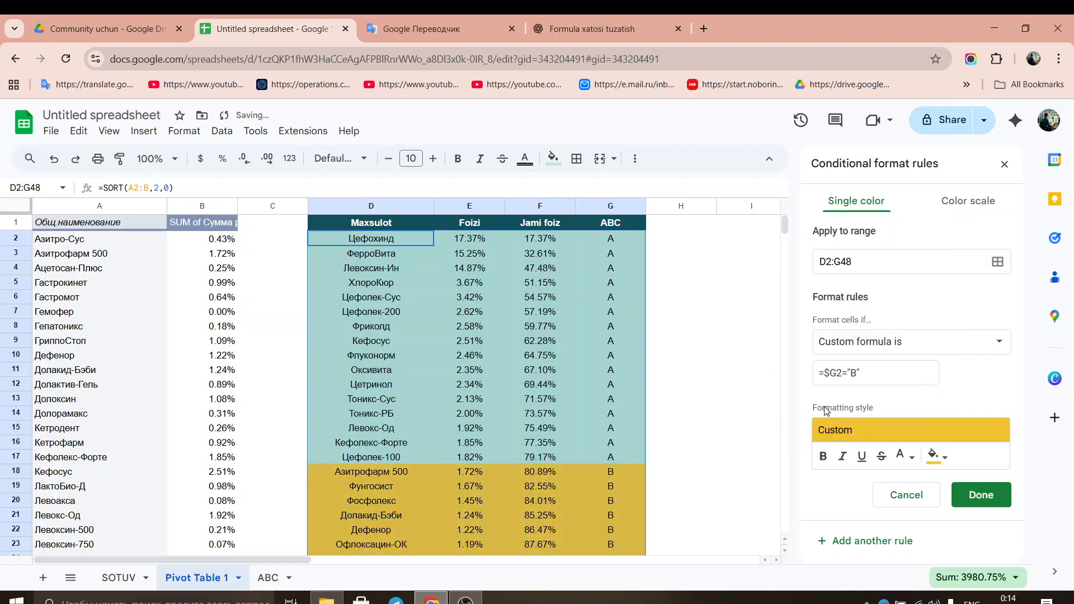
left_click(934, 456)
left_click(843, 314)
- Add a third rule for D2:G48 with the custom formula =$G2="C" and a light red 2 fill, and save the rules
scroll(632, 411, "down", 3)
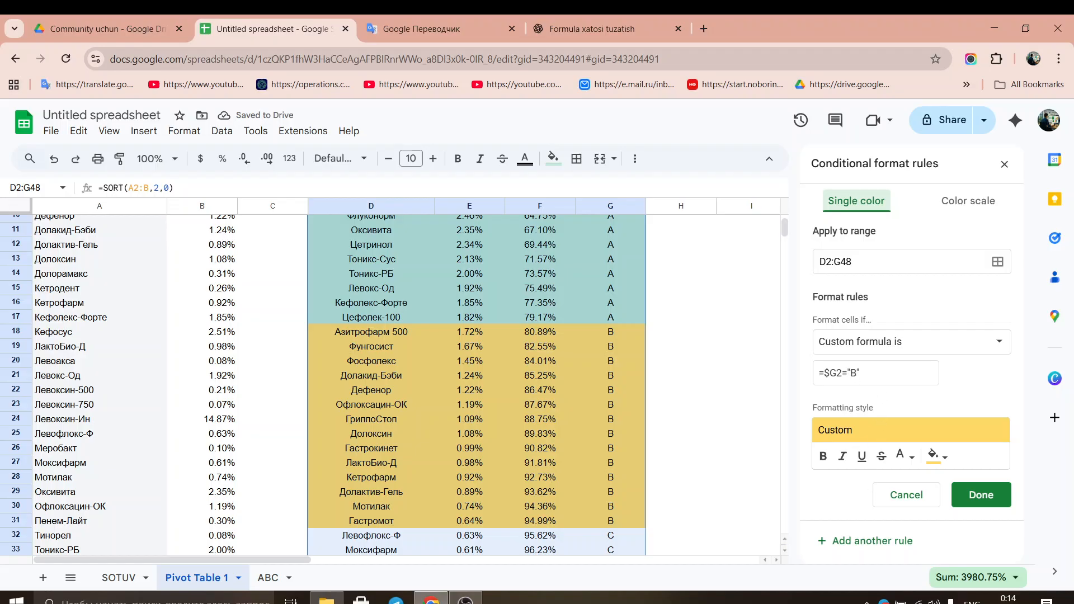
left_click(860, 373)
key("BackSpace")
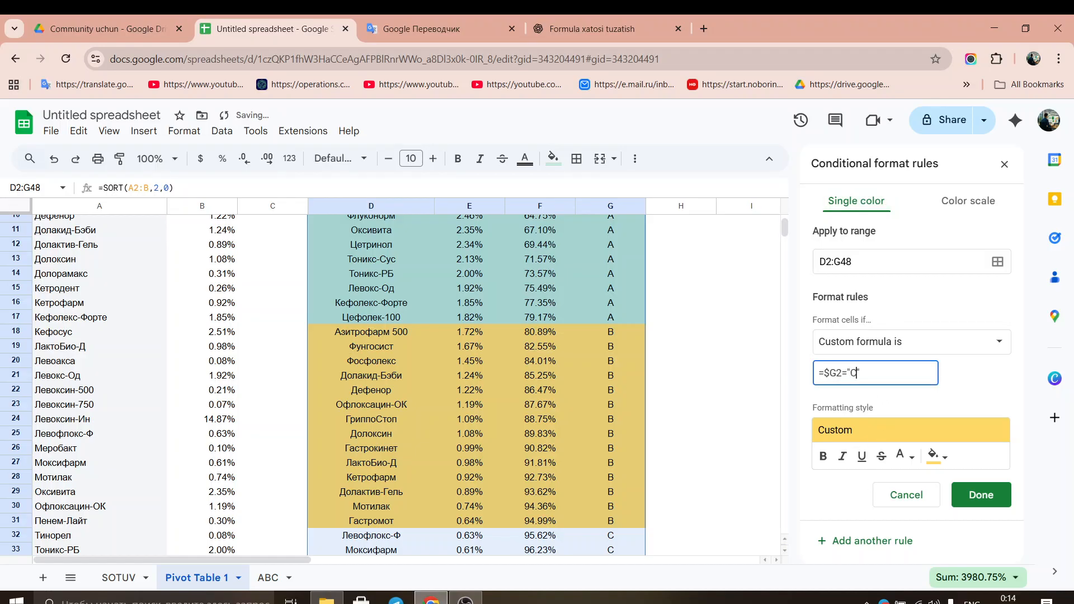
left_click(934, 456)
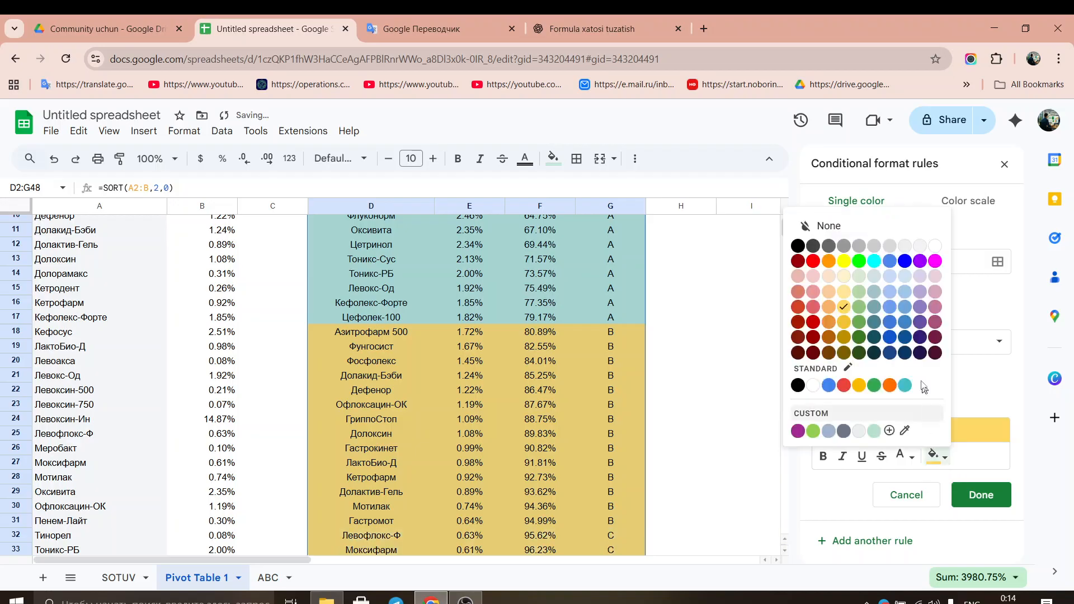
left_click(812, 291)
scroll(597, 343, "down", 5)
scroll(596, 344, "up", 8)
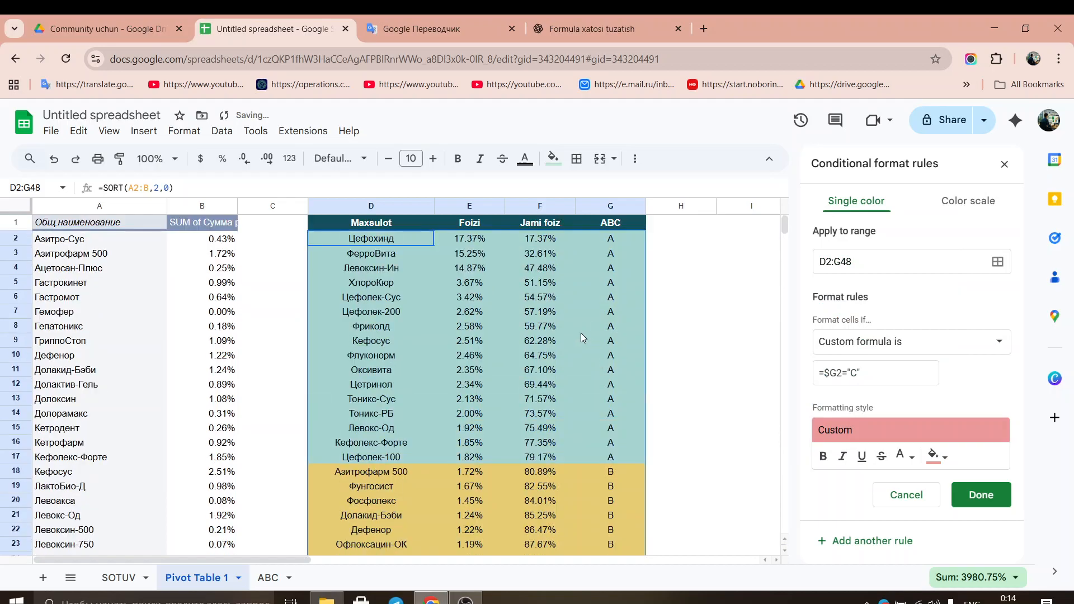
scroll(580, 334, "down", 10)
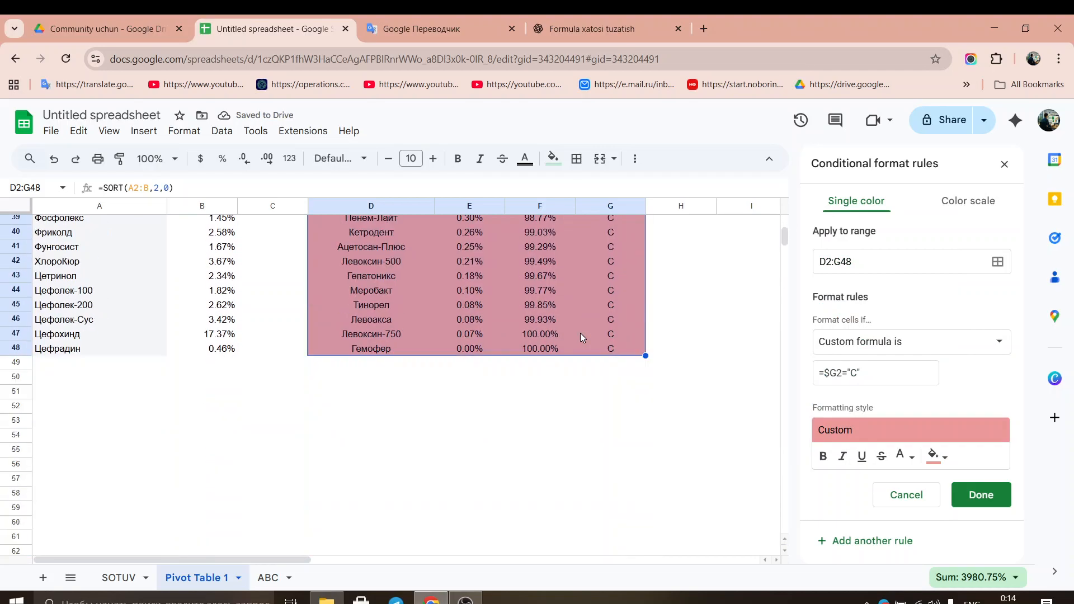
scroll(579, 333, "up", 6)
scroll(580, 333, "up", 5)
scroll(547, 354, "down", 6)
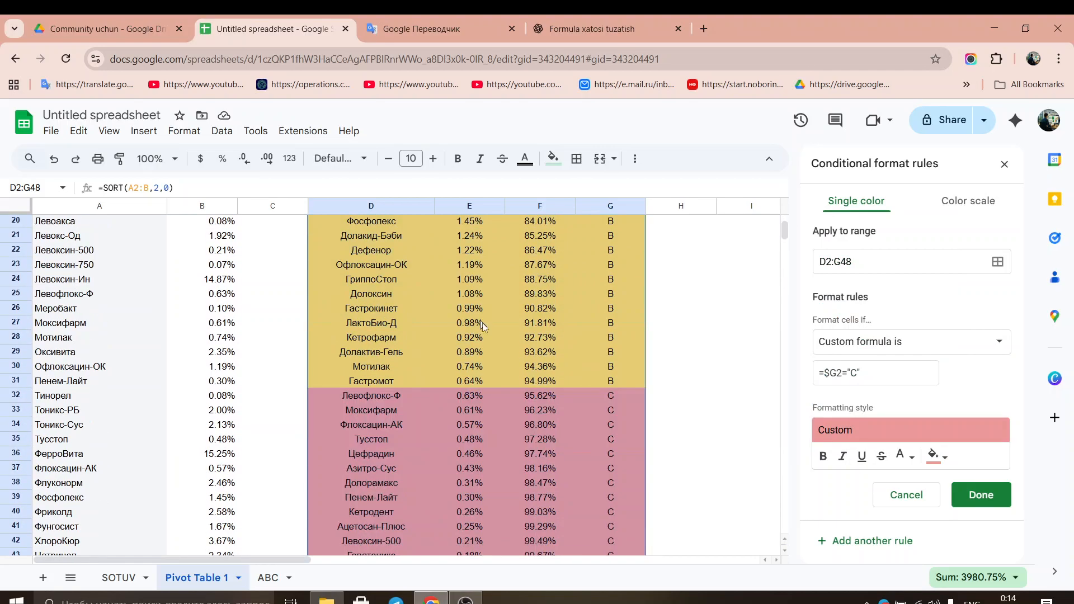
left_click(981, 494)
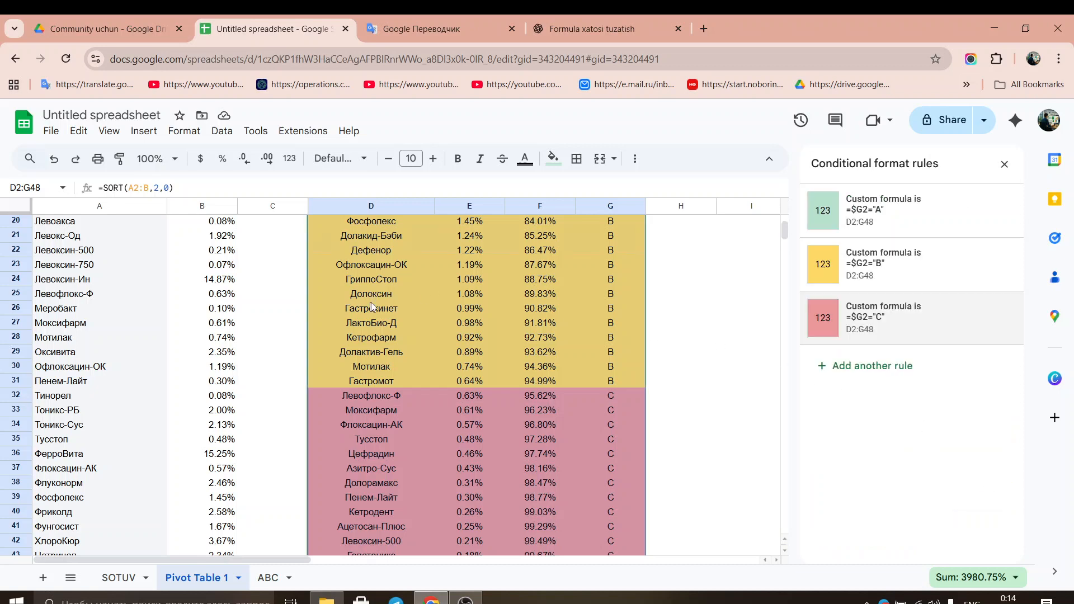
- Deselect the table and examine the row colors across the A, B and C classes
scroll(414, 340, "up", 5)
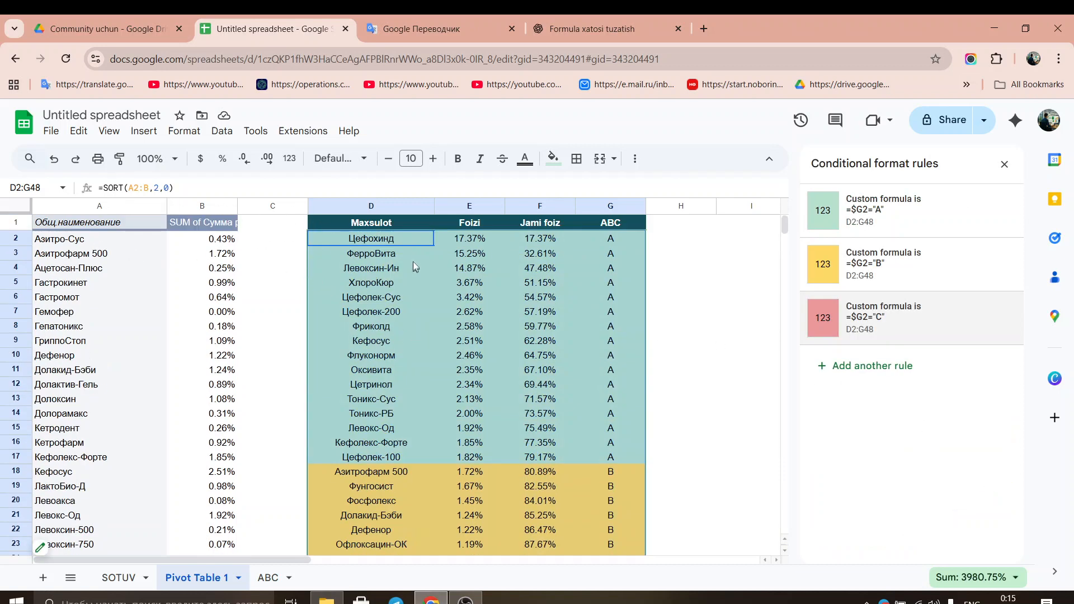
left_click(529, 254)
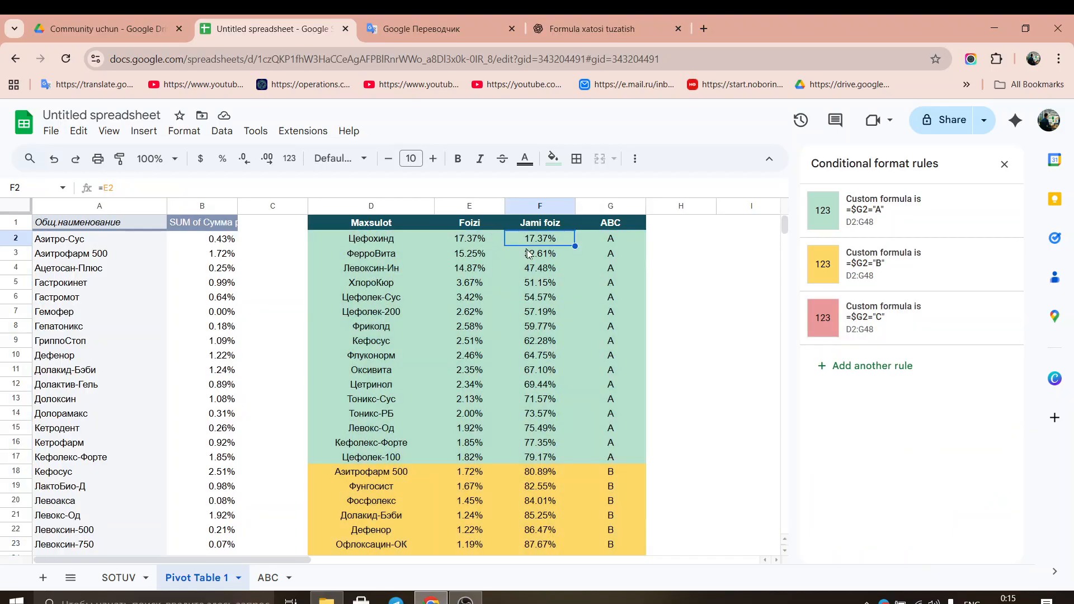
left_click(94, 245)
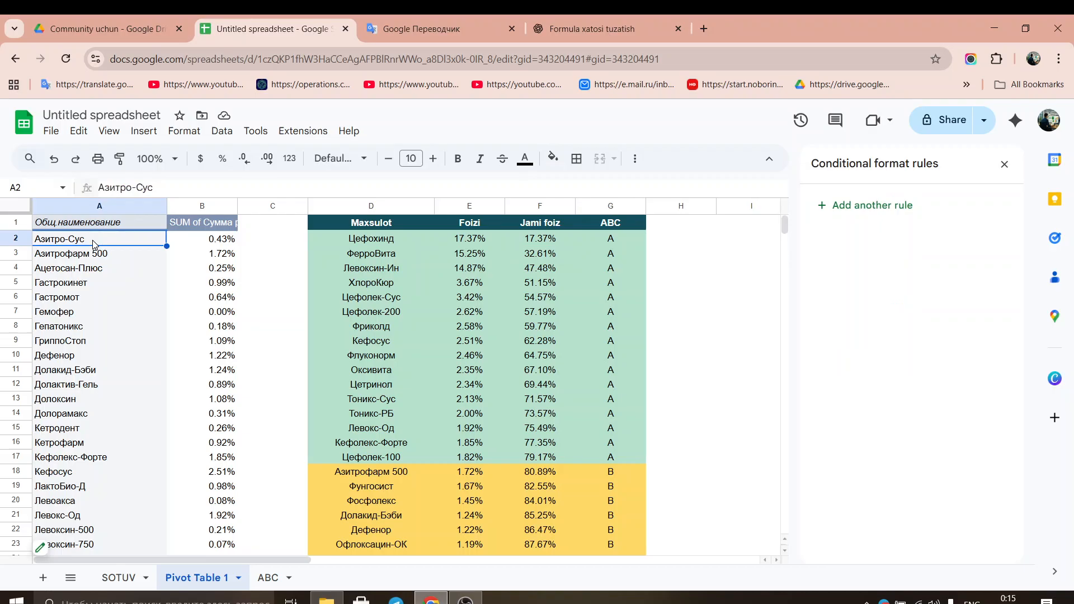
scroll(101, 263, "down", 9)
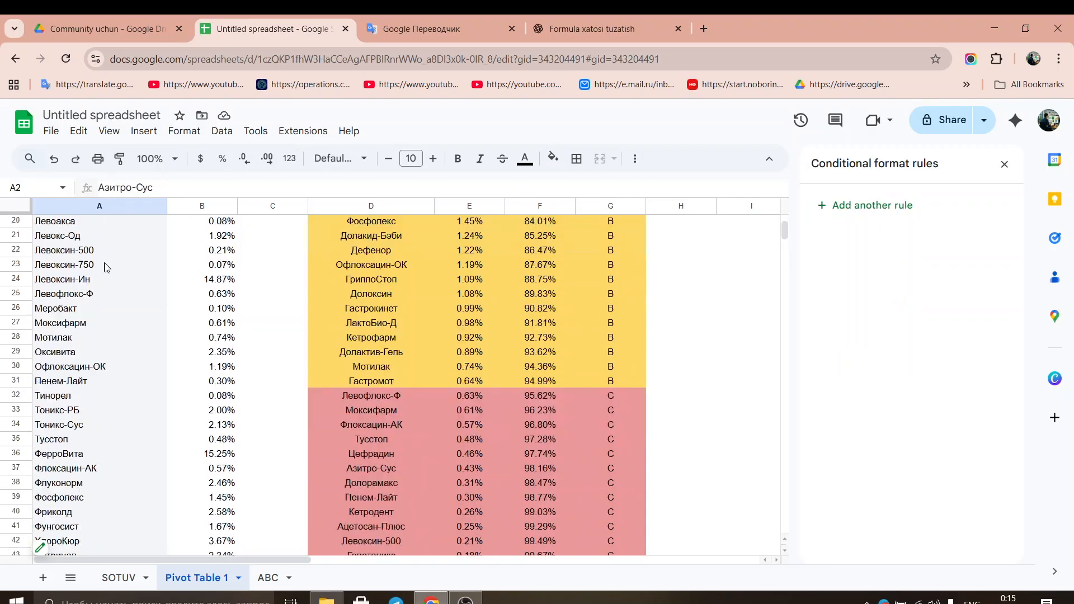
scroll(108, 273, "up", 5)
scroll(108, 273, "up", 4)
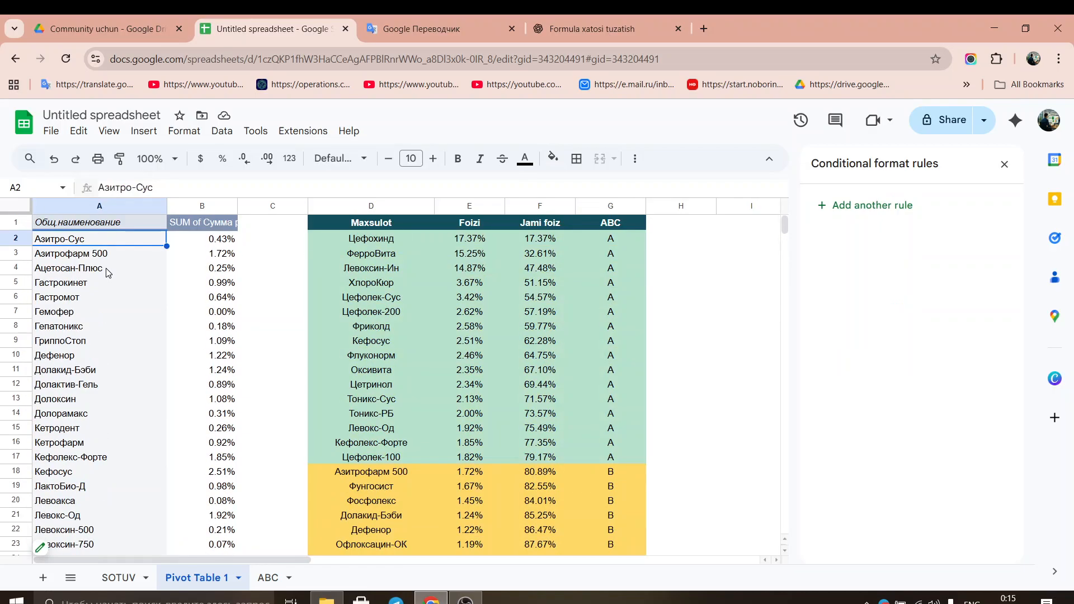